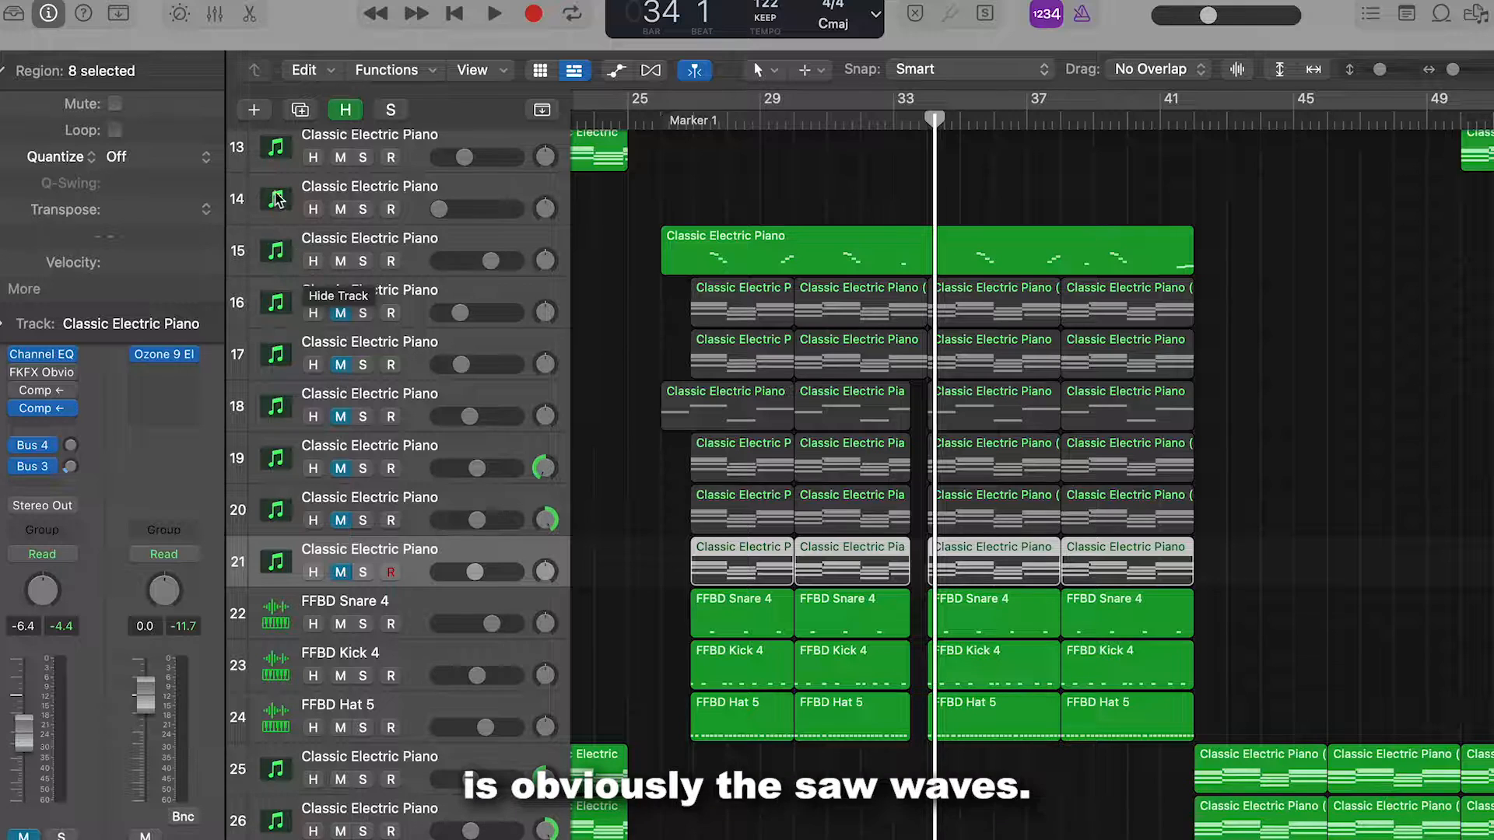
# Step: Create one new software instrument track and load Vital as its instrument
pyautogui.click(256, 117)
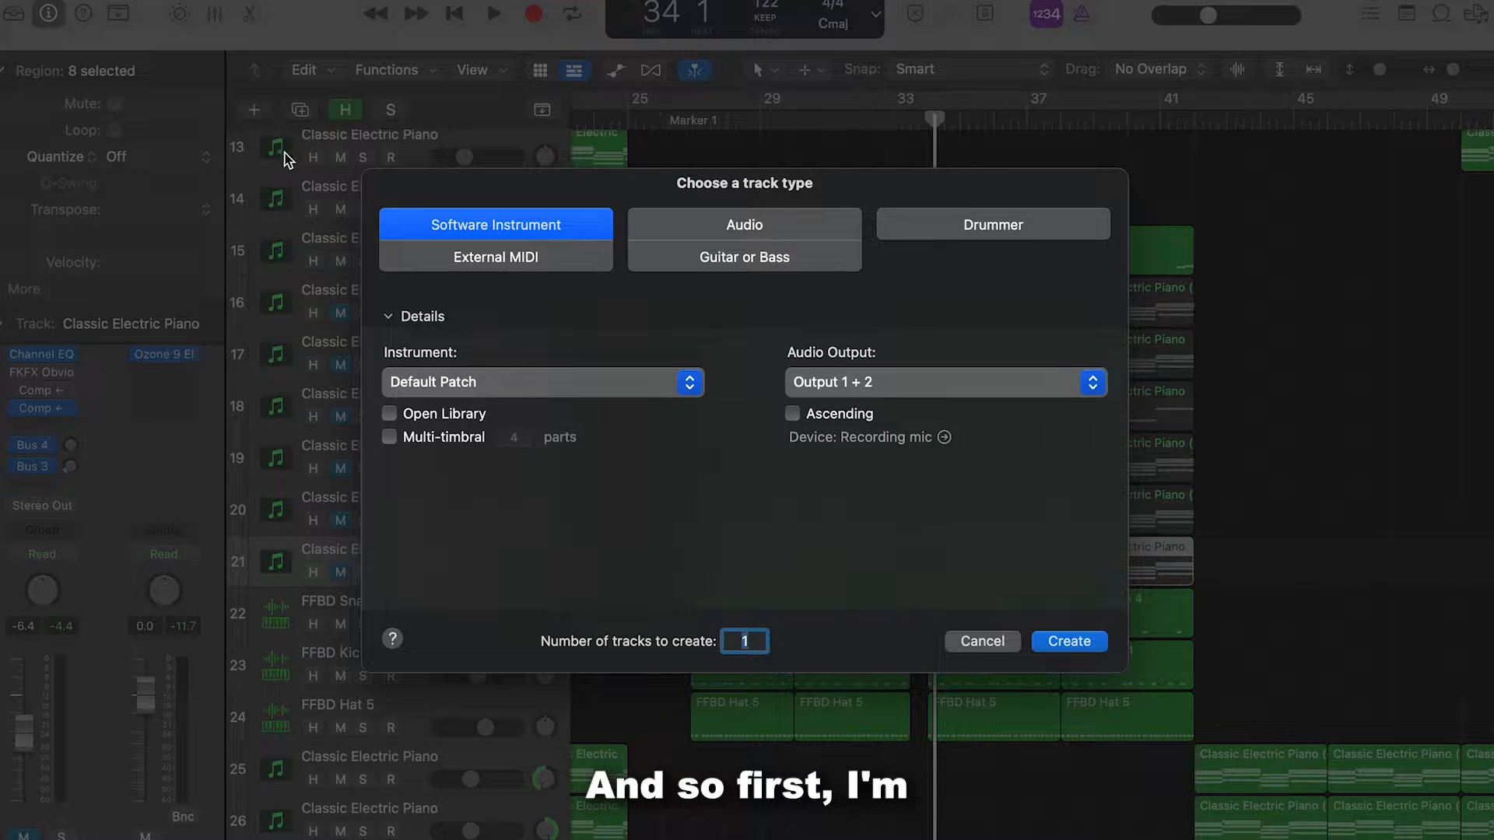
pyautogui.click(1101, 644)
pyautogui.click(78, 383)
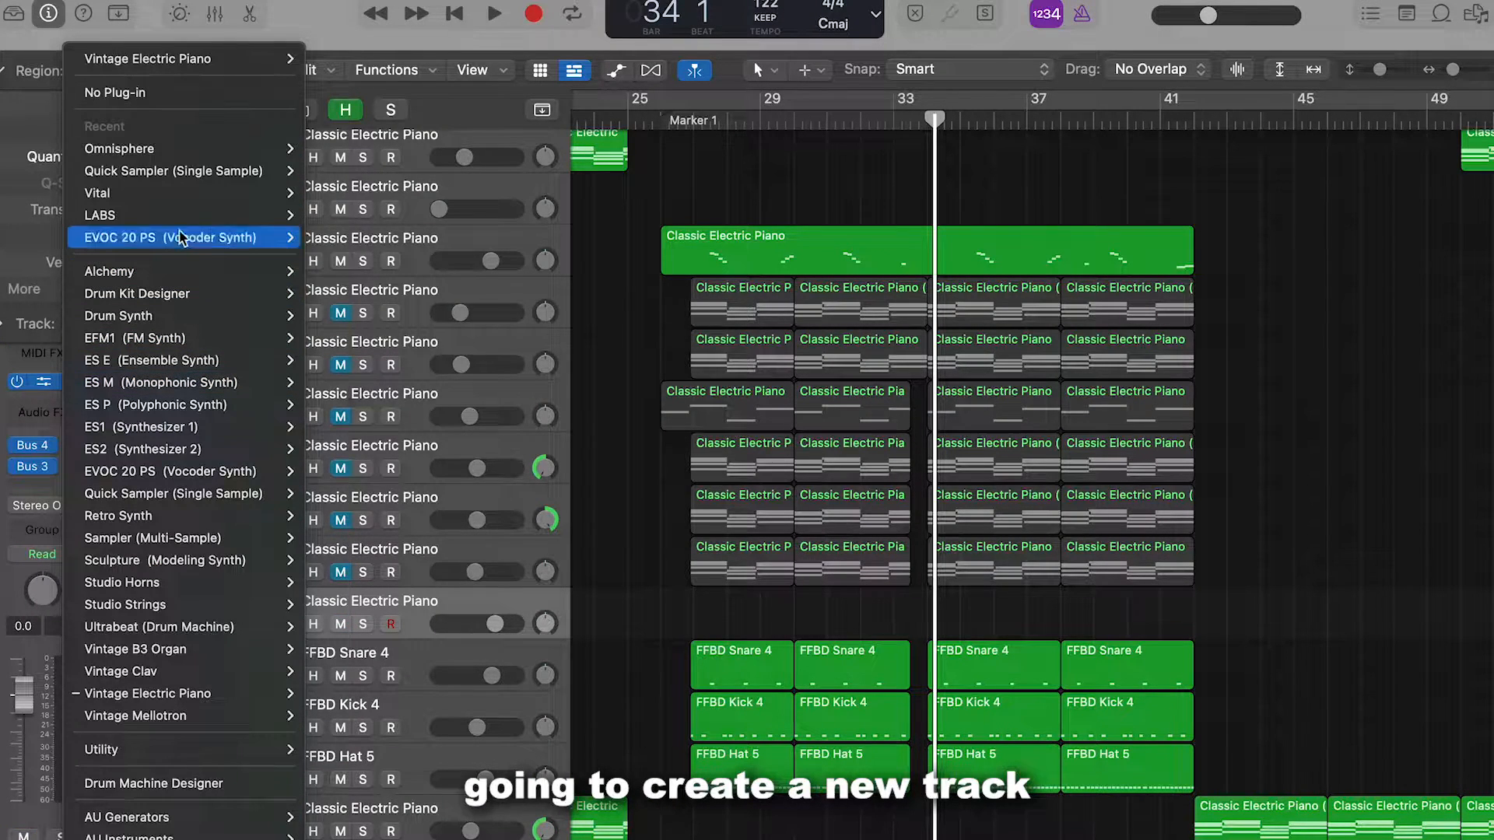
pyautogui.click(167, 194)
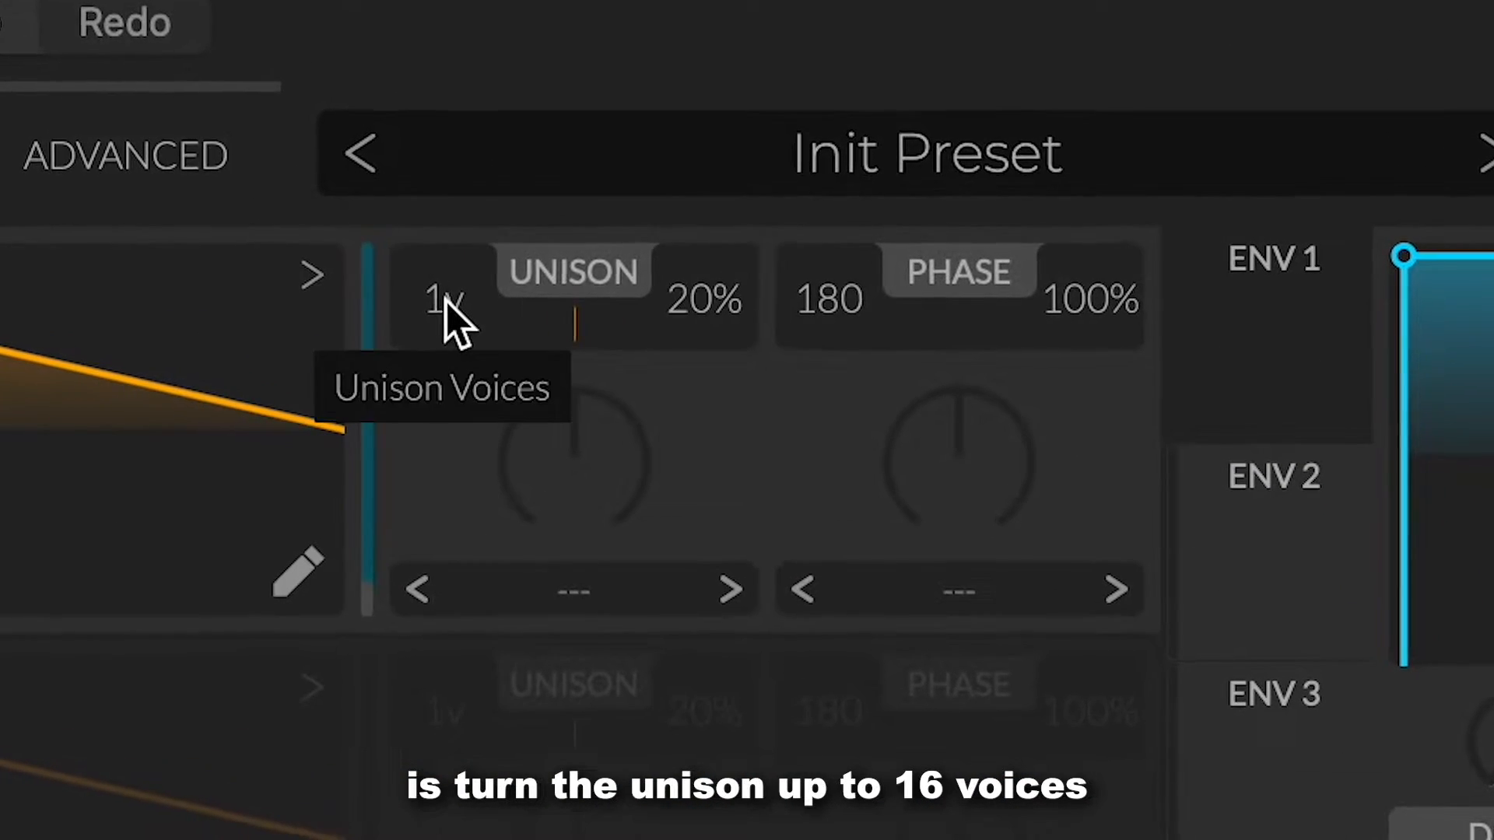
# Step: Set oscillator 1's unison to 15 voices at 12% detune, and enable the Chorus effect with a reduced mix
pyautogui.moveTo(573, 139); pyautogui.dragTo(721, 187)
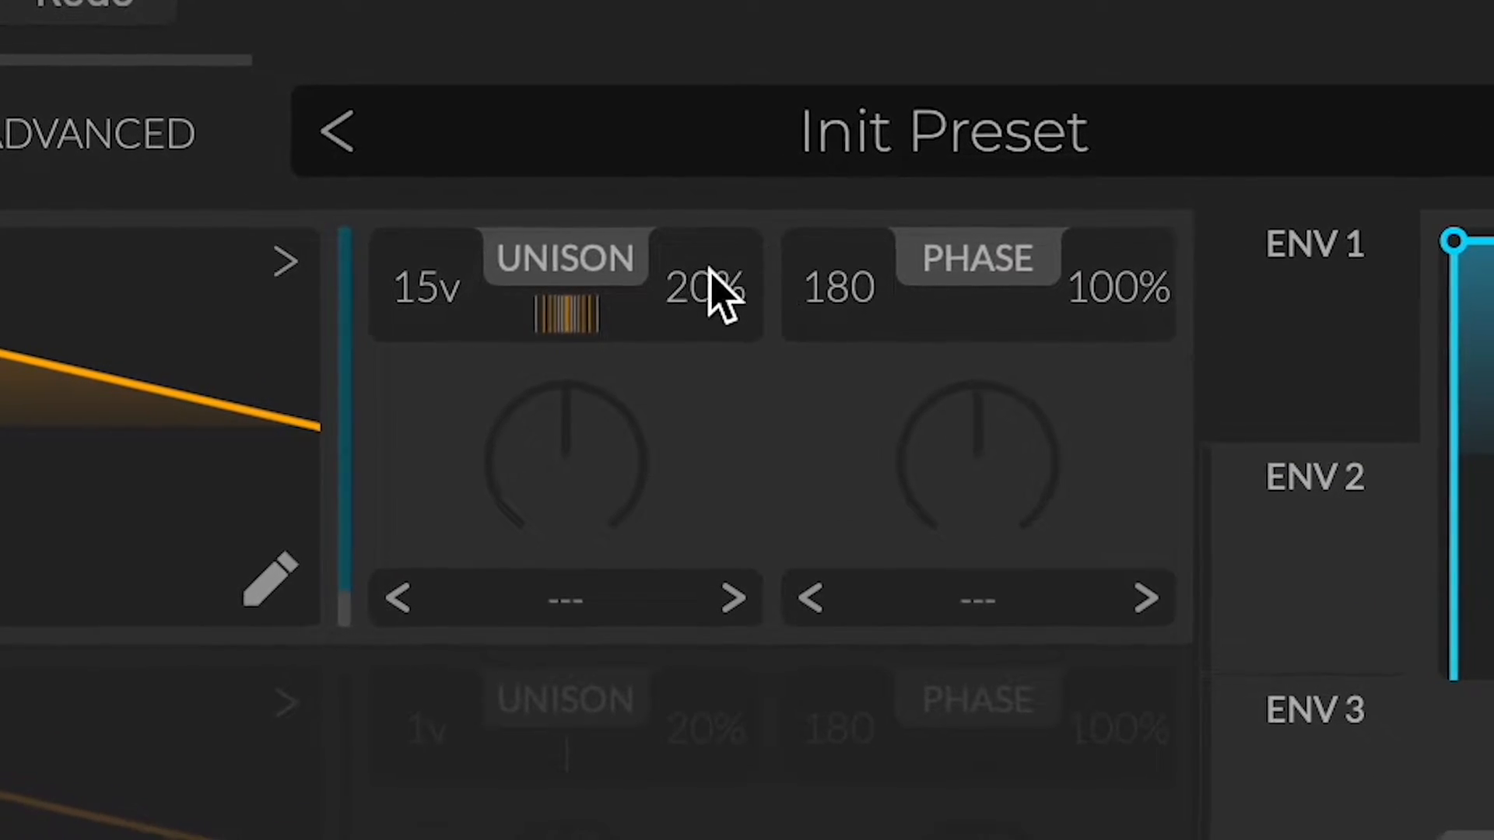
pyautogui.moveTo(717, 293)
pyautogui.mouseDown()
pyautogui.moveTo(712, 315)
pyautogui.moveTo(713, 300)
pyautogui.mouseUp()
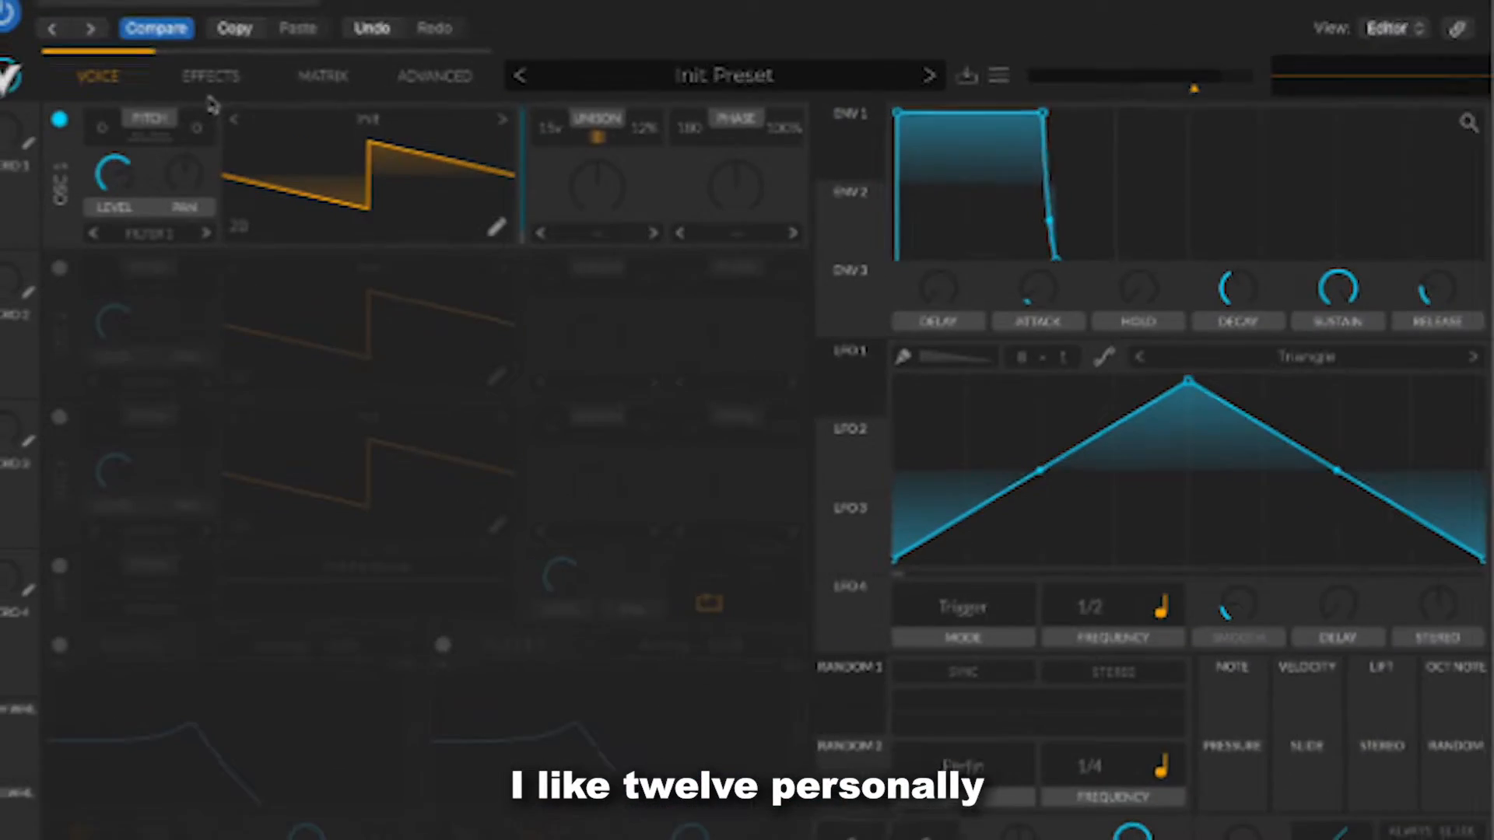
pyautogui.click(211, 100)
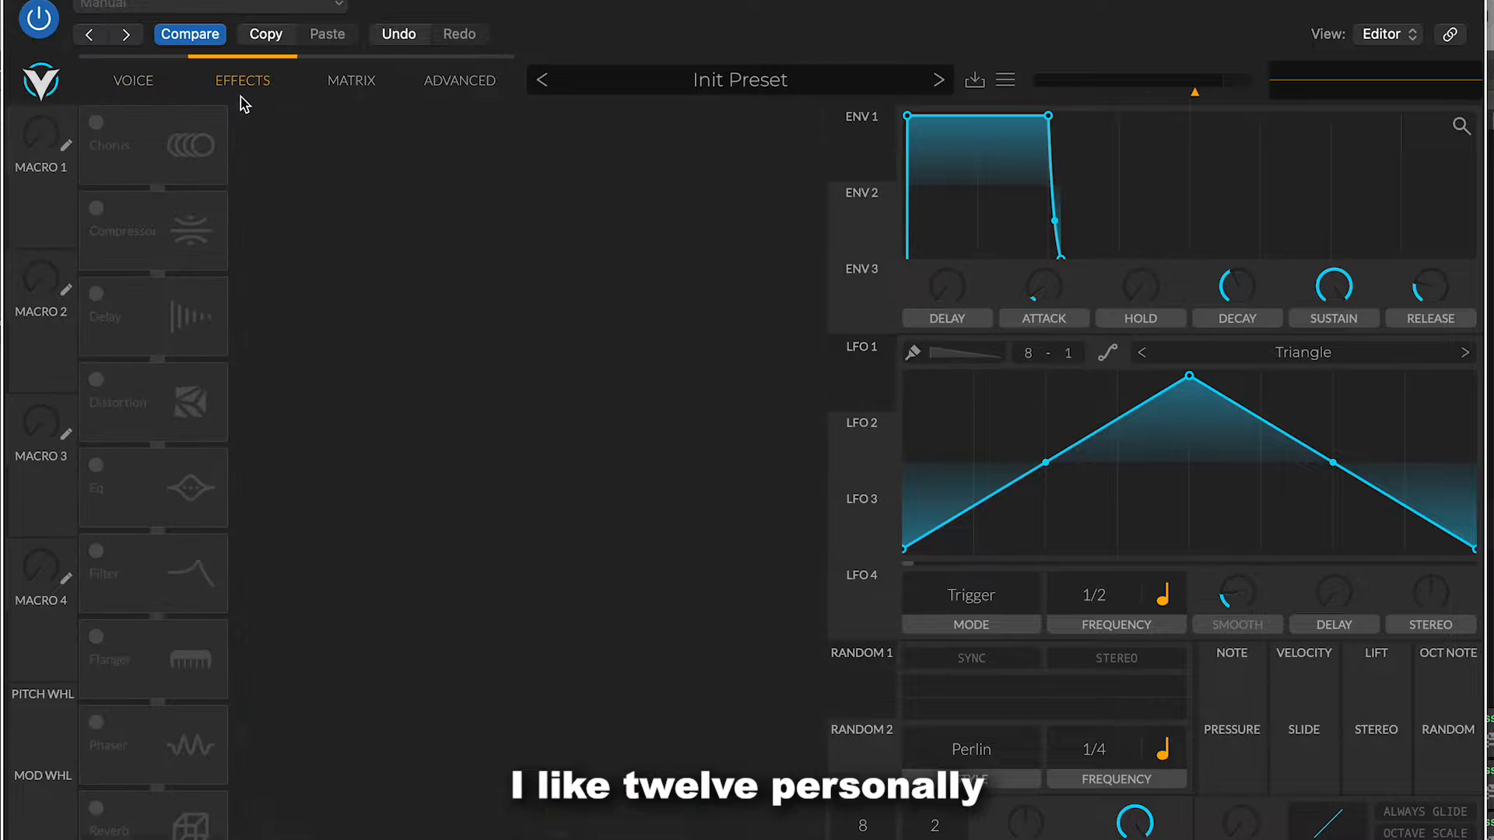
pyautogui.click(97, 123)
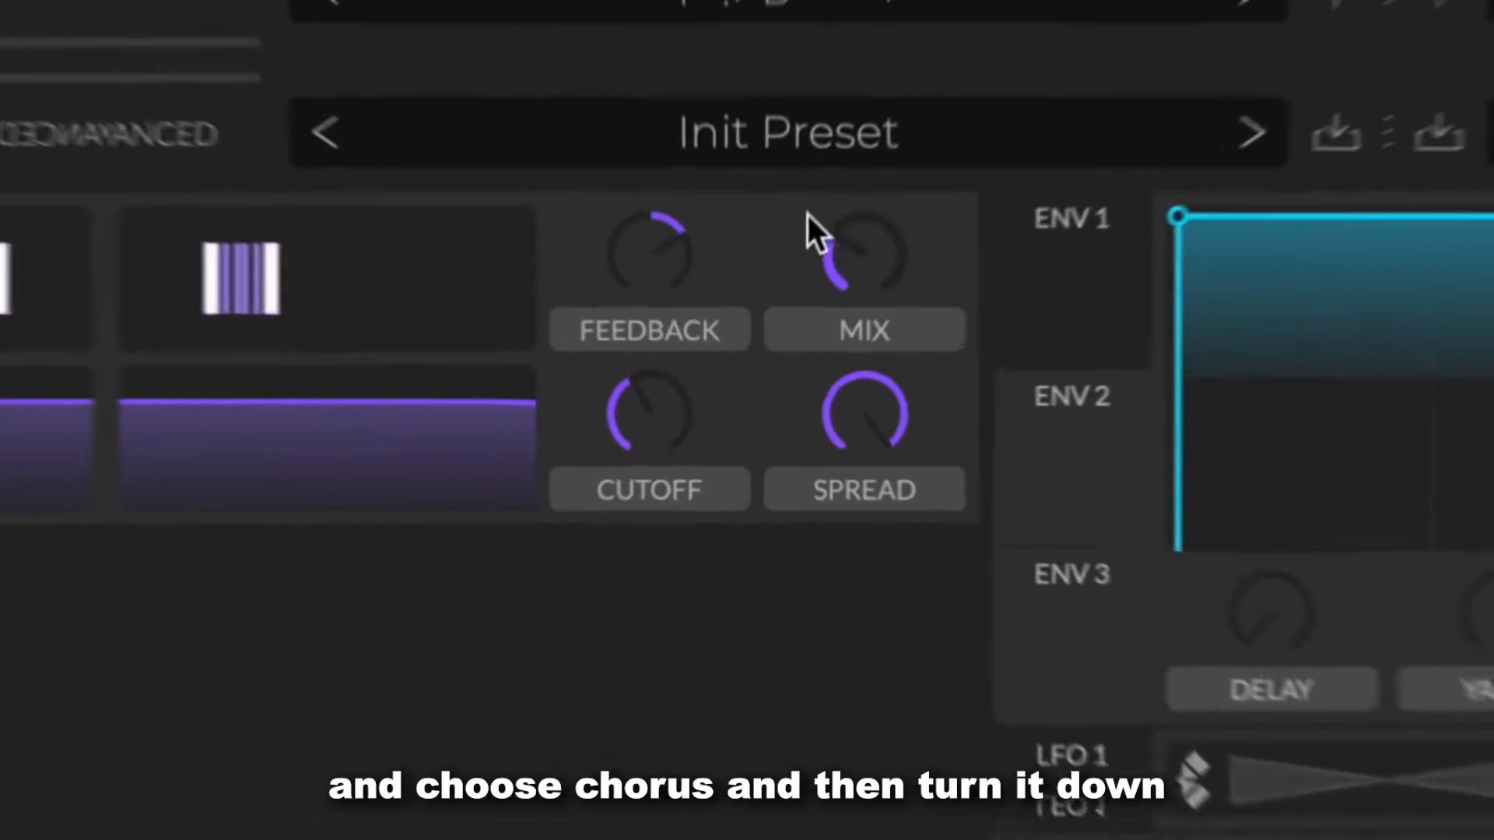
pyautogui.moveTo(750, 123); pyautogui.dragTo(777, 142)
pyautogui.moveTo(900, 274)
pyautogui.mouseDown()
pyautogui.moveTo(901, 311)
pyautogui.moveTo(899, 294)
pyautogui.mouseUp()
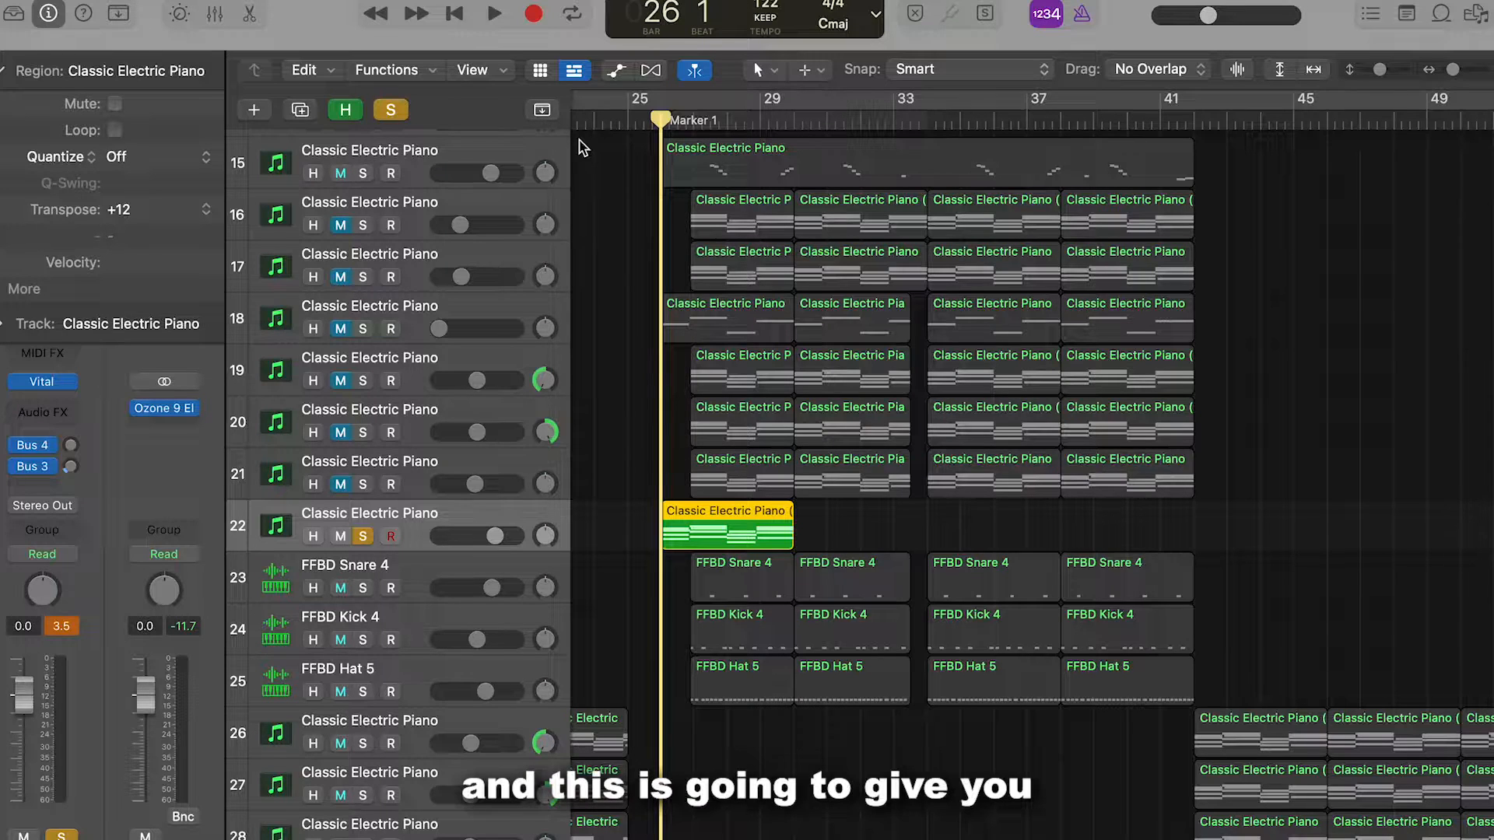
# Step: Show the new track's chord region in the Piano Roll and listen to it
pyautogui.doubleClick(706, 518)
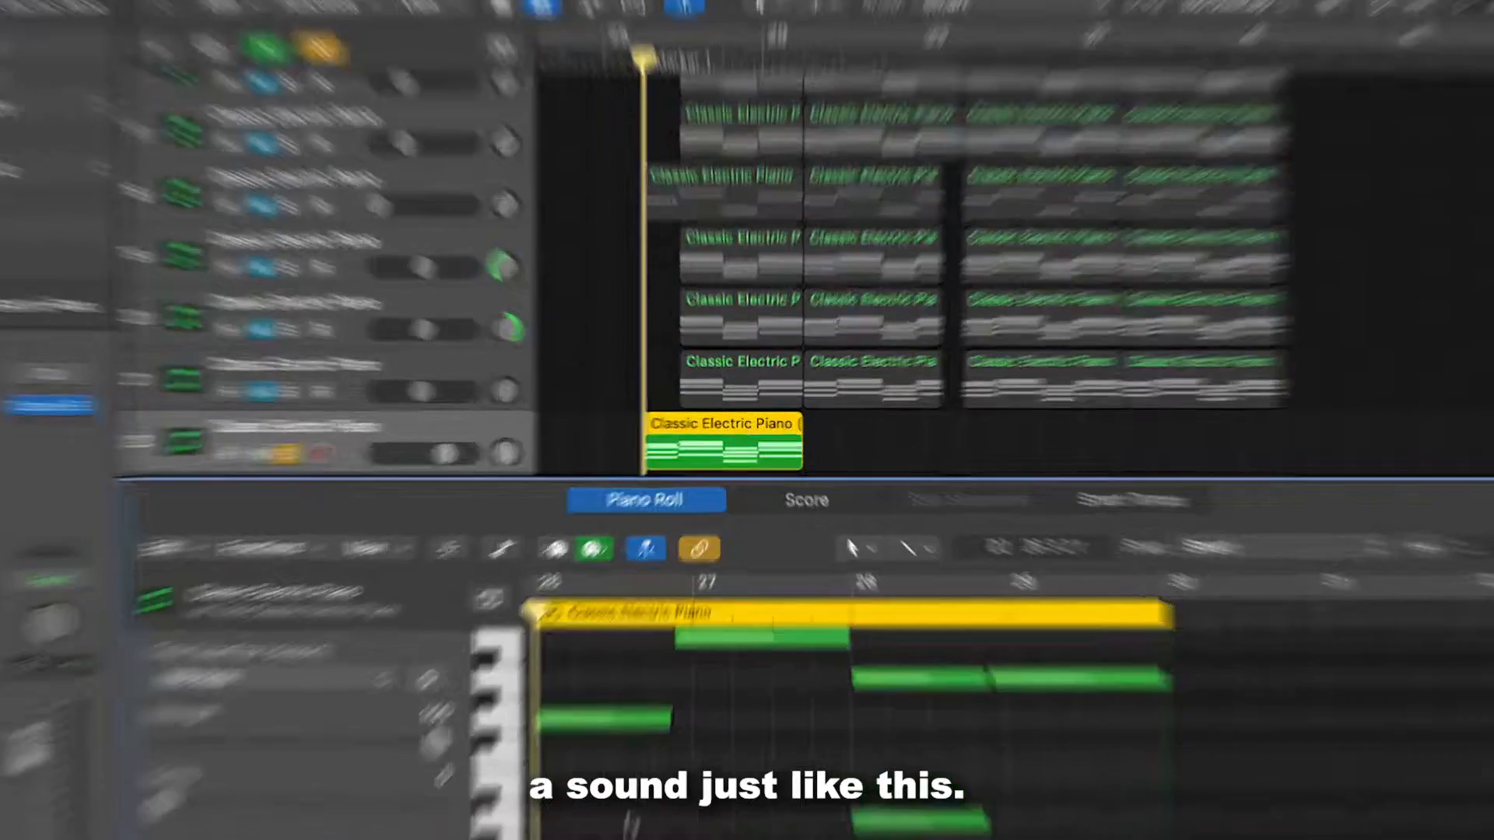
pyautogui.press('space')
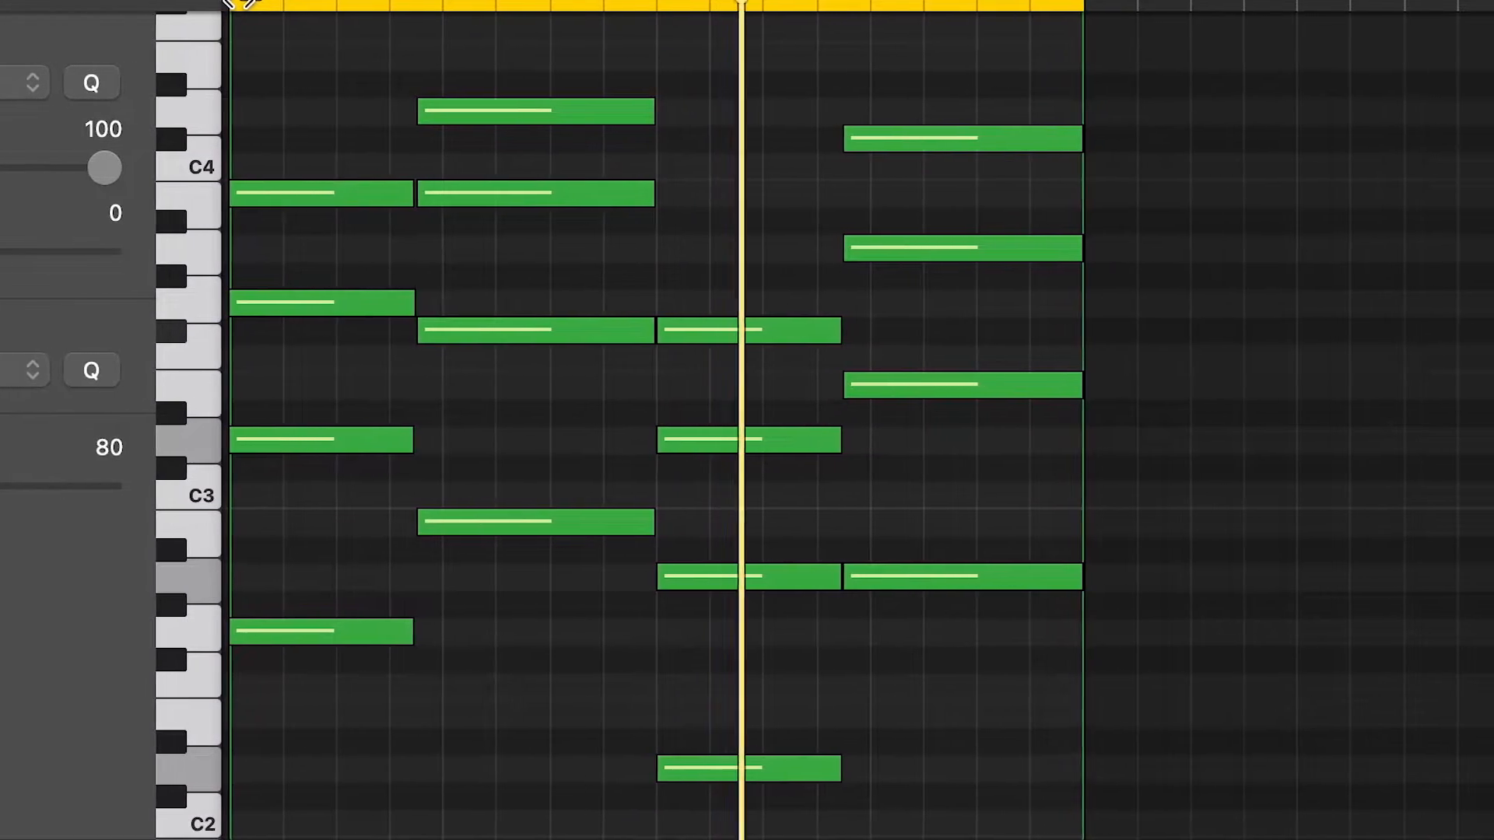
pyautogui.press('space')
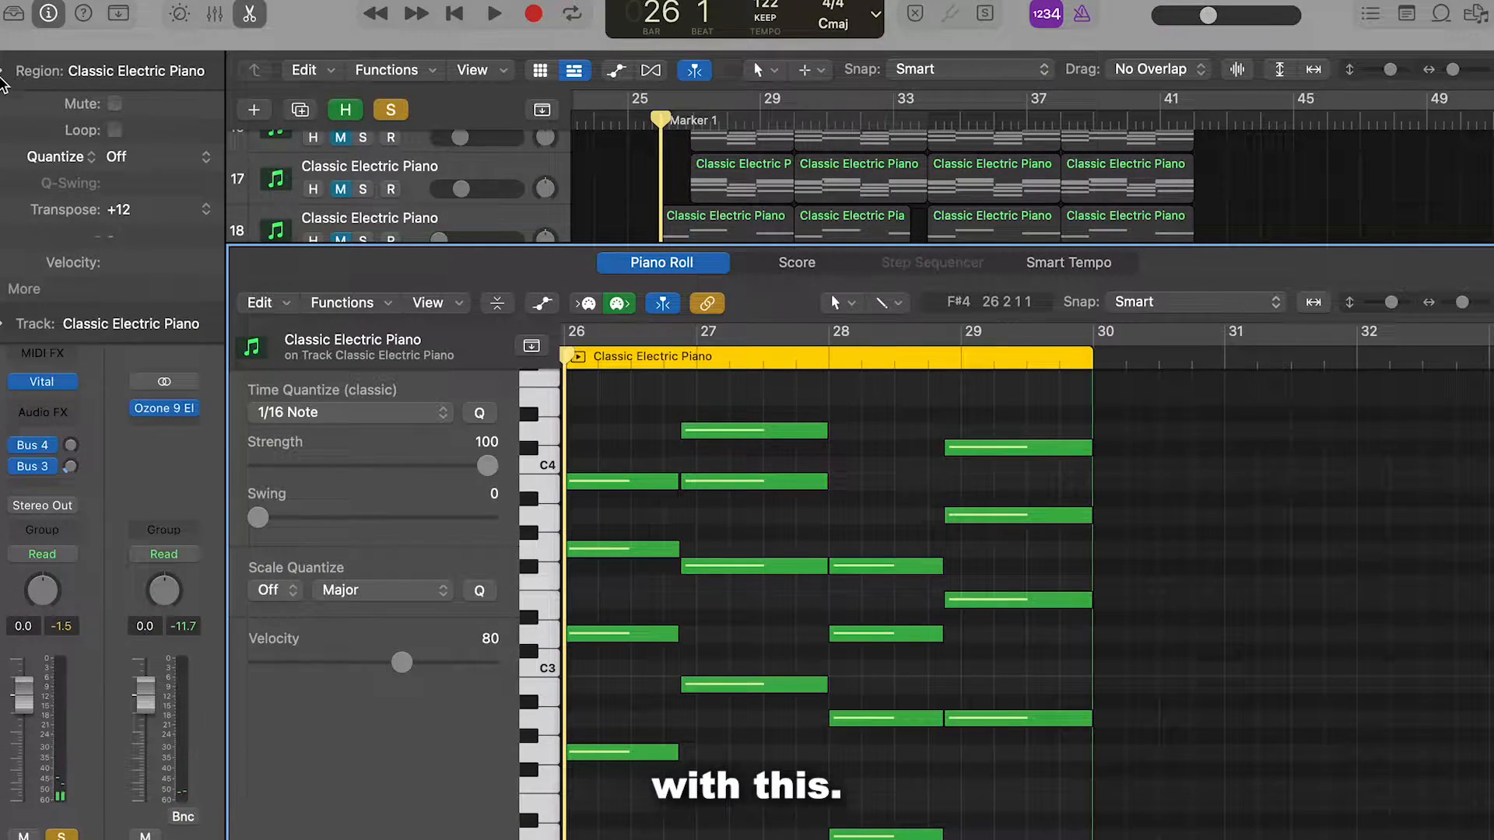
# Step: Add a Channel EQ to the Vital track and enable its low cut at about 168 Hz with a 48 dB/Oct slope
pyautogui.click(4, 71)
pyautogui.click(43, 322)
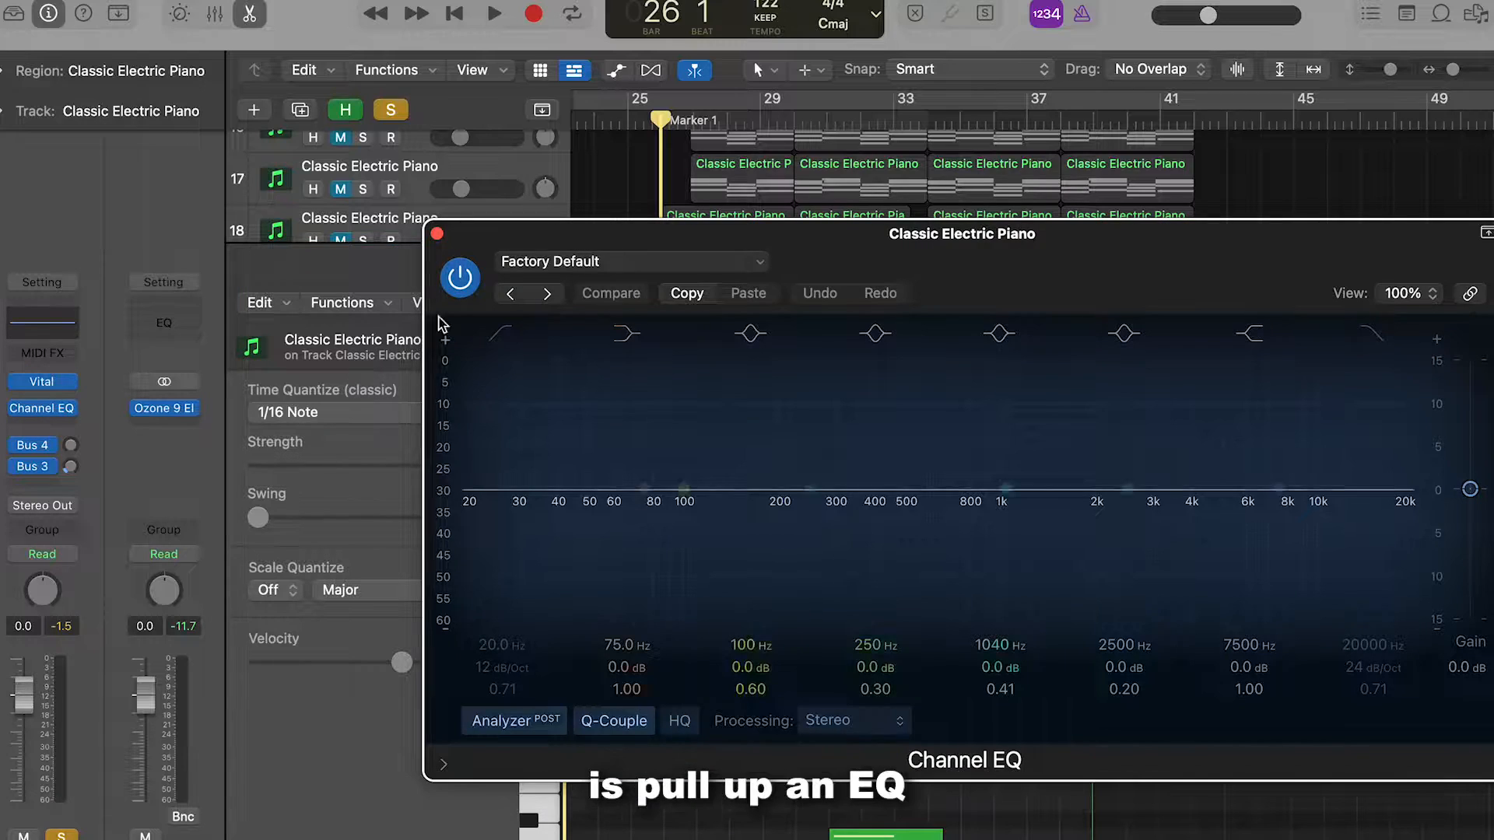
pyautogui.moveTo(848, 242); pyautogui.dragTo(688, 90)
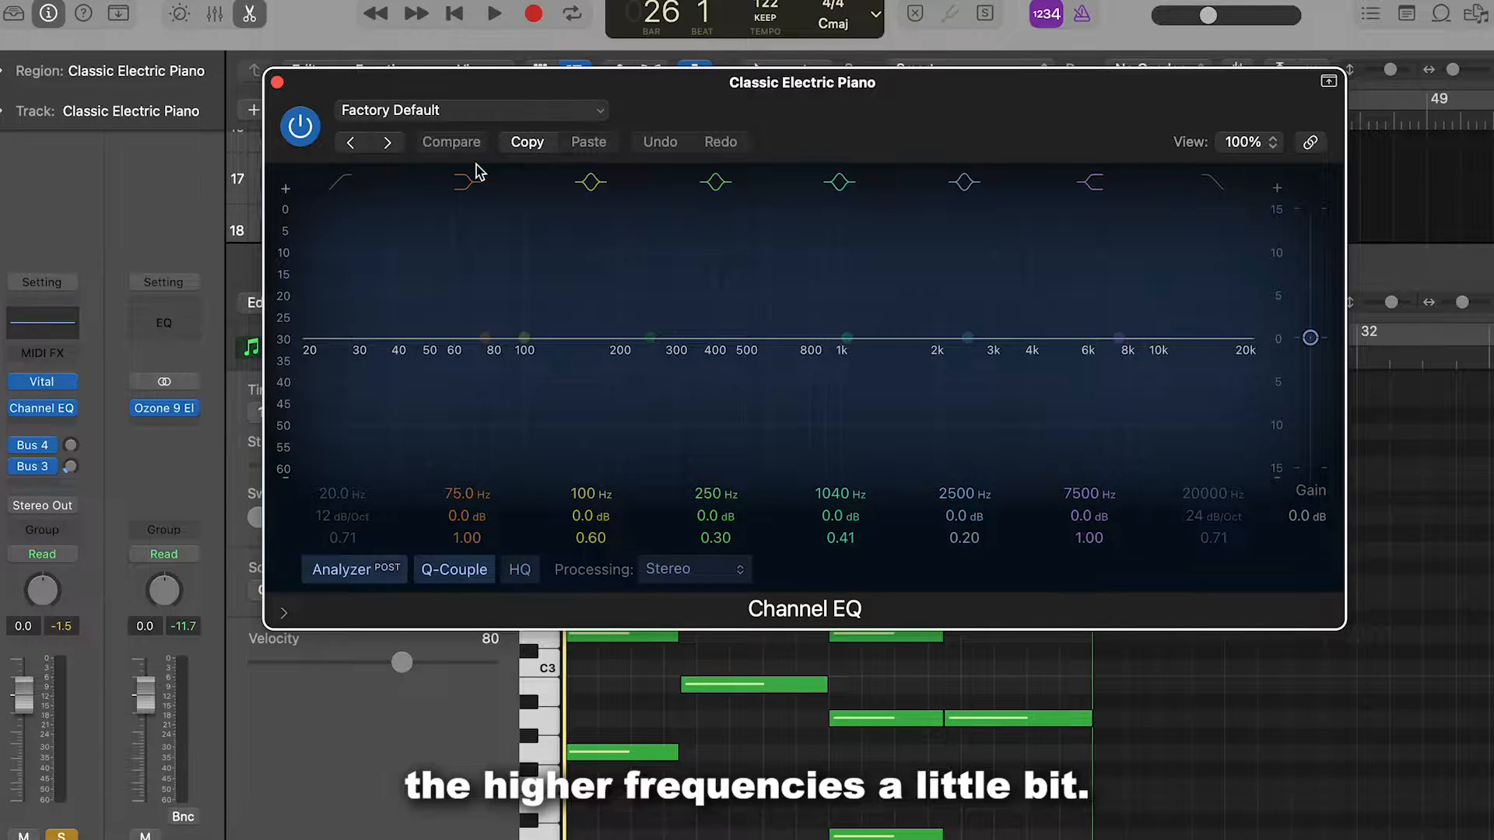
pyautogui.press('space')
pyautogui.click(340, 185)
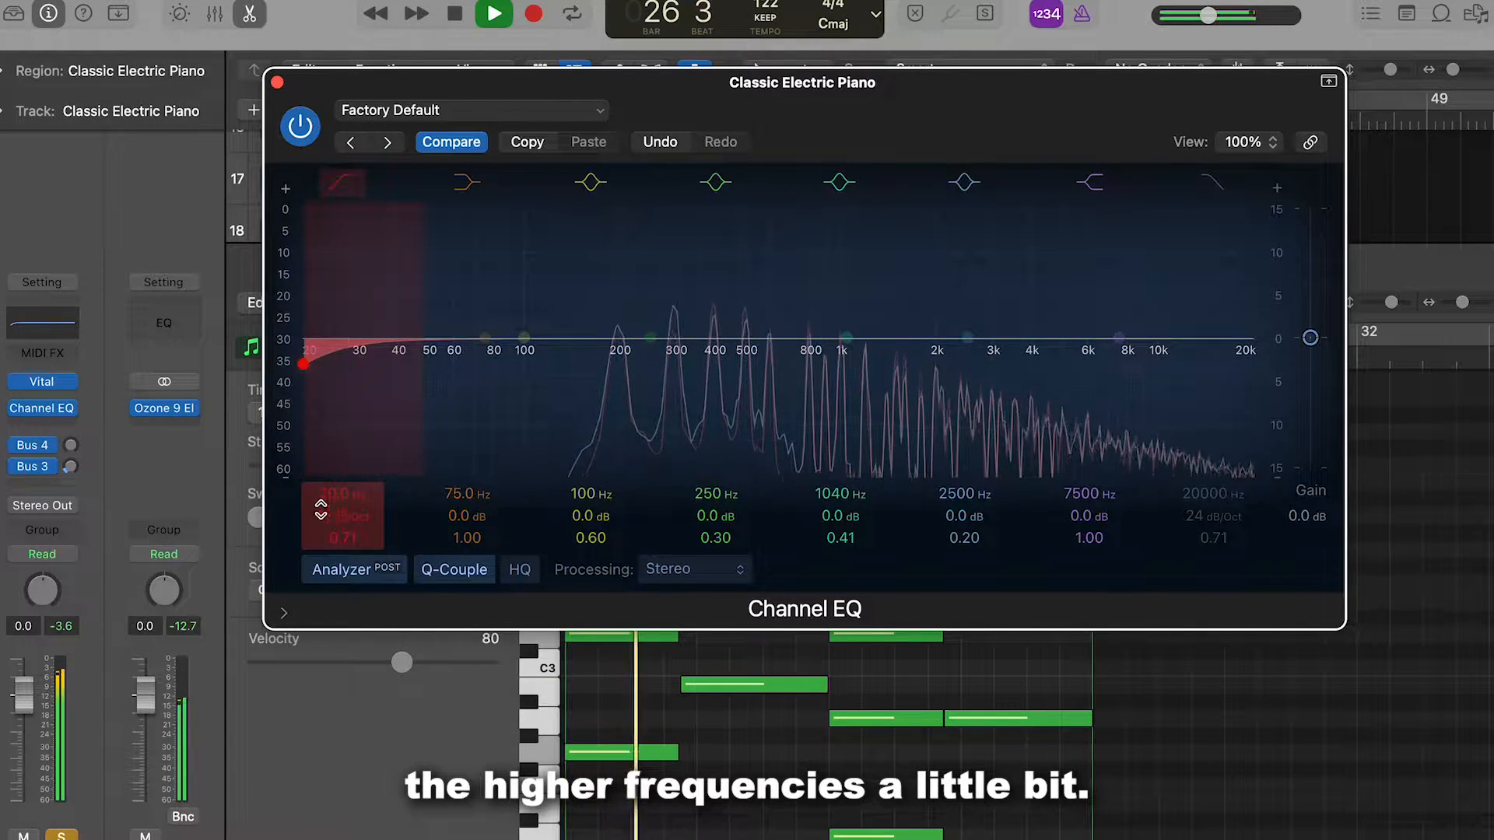
pyautogui.moveTo(320, 508); pyautogui.dragTo(320, 475)
pyautogui.moveTo(334, 424); pyautogui.dragTo(622, 421)
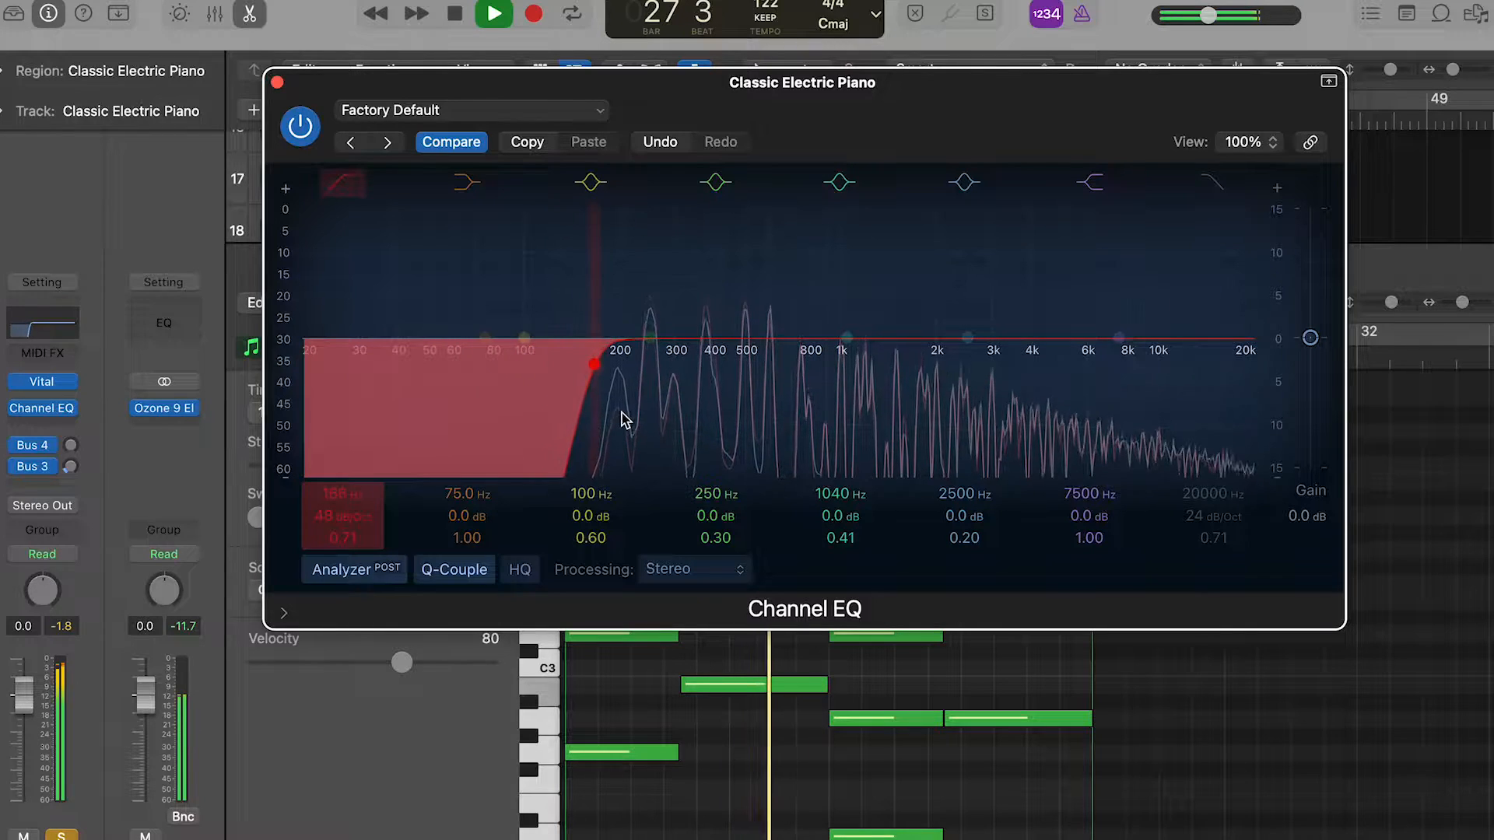
# Step: Boost the higher frequencies slightly in the Channel EQ, close the plug-in window and stop playback
pyautogui.moveTo(910, 317); pyautogui.dragTo(887, 324)
pyautogui.moveTo(1108, 354); pyautogui.dragTo(1108, 333)
pyautogui.press('super+w')
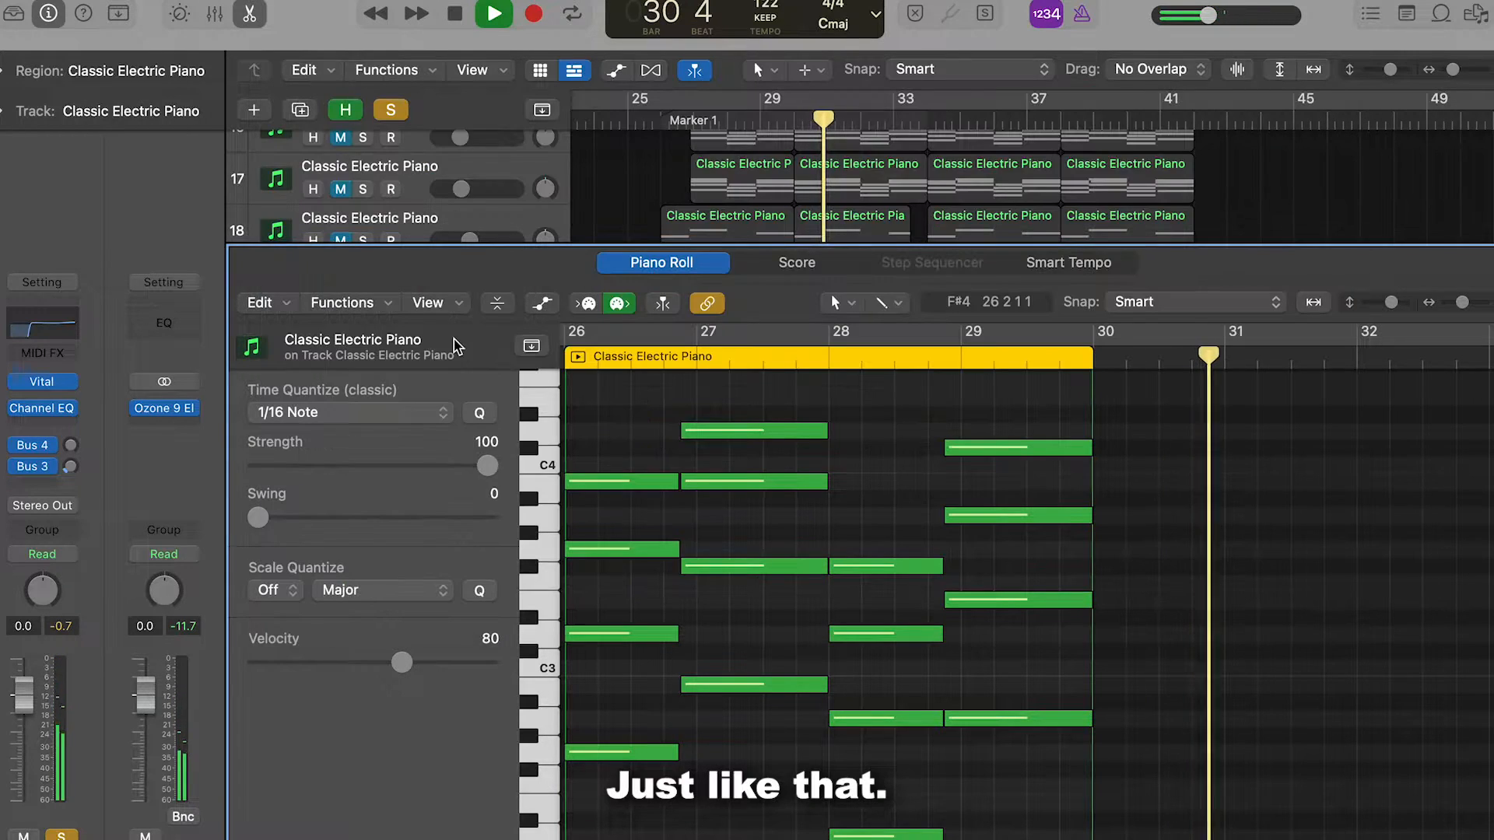
pyautogui.press('space')
# Step: Insert the OTT multiband compressor after the Channel EQ and set its Depth to 78%
pyautogui.click(42, 426)
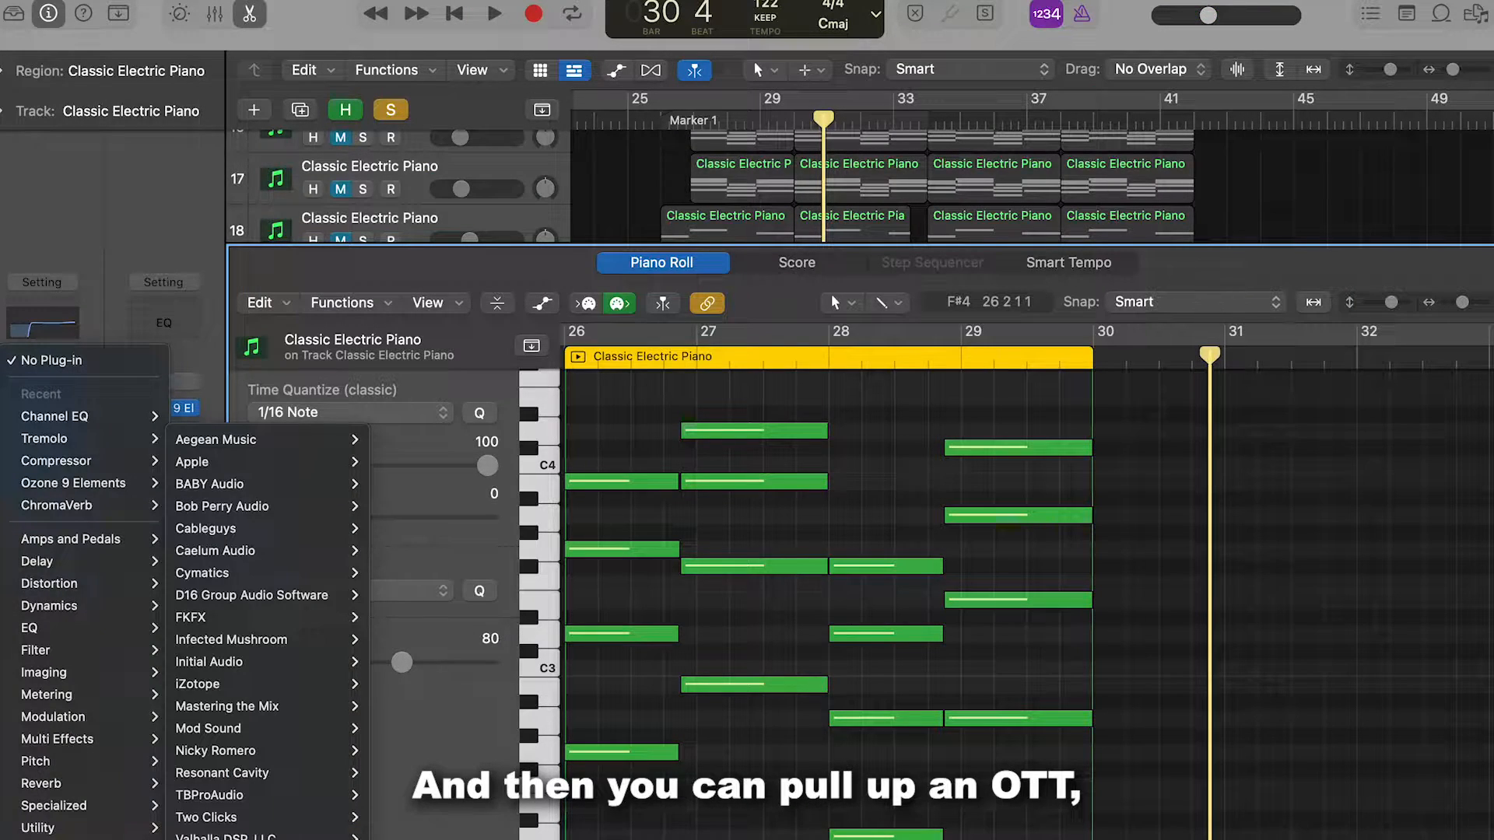
pyautogui.click(474, 831)
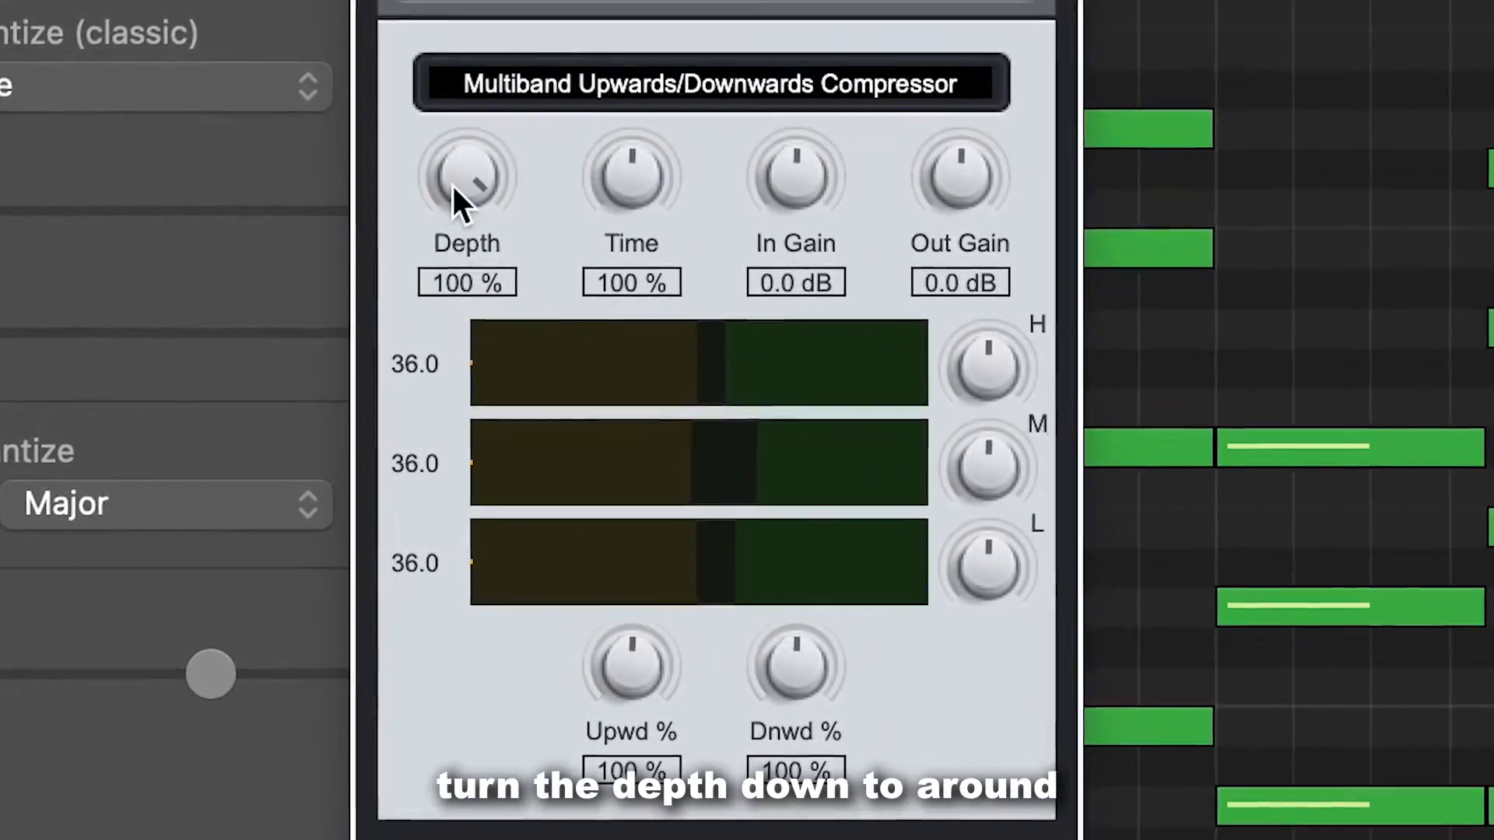
pyautogui.moveTo(505, 460); pyautogui.dragTo(507, 481)
pyautogui.moveTo(458, 237); pyautogui.dragTo(483, 316)
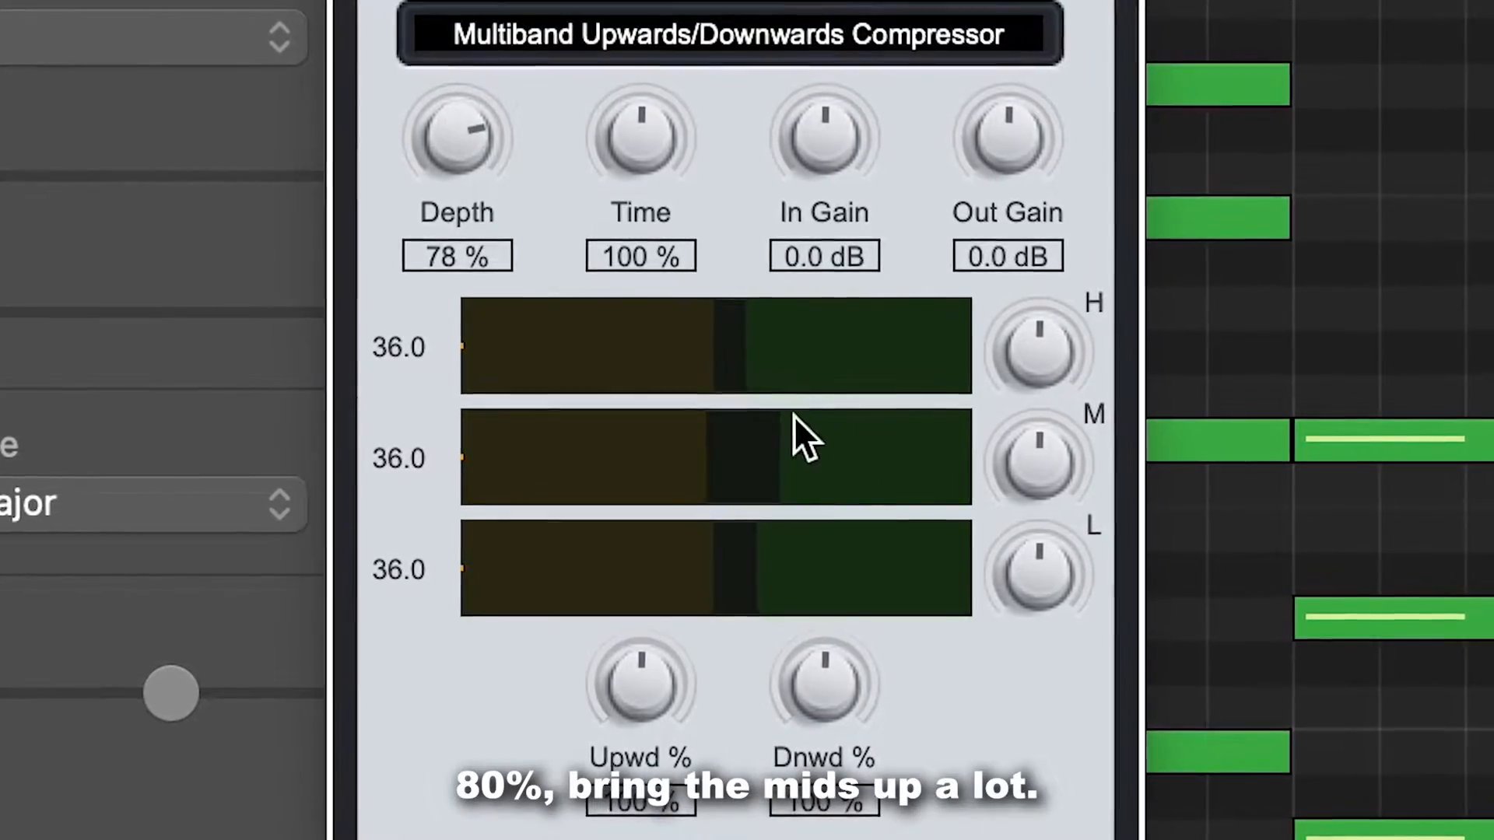
# Step: Raise OTT's mid band strongly, lower the low band, raise the high band slightly, and play the result
pyautogui.moveTo(874, 460); pyautogui.dragTo(1033, 460)
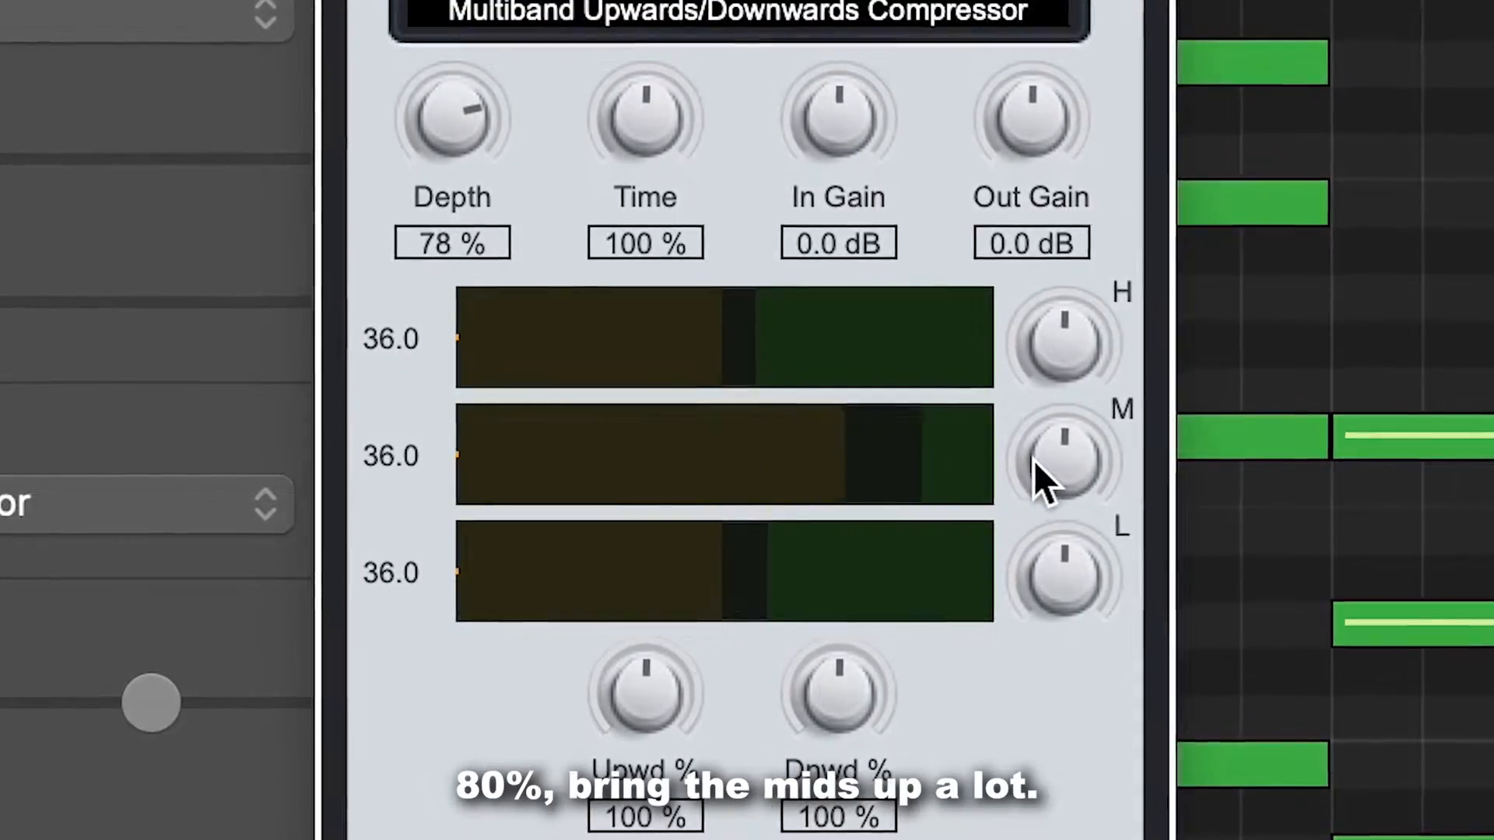
pyautogui.moveTo(772, 554); pyautogui.dragTo(536, 538)
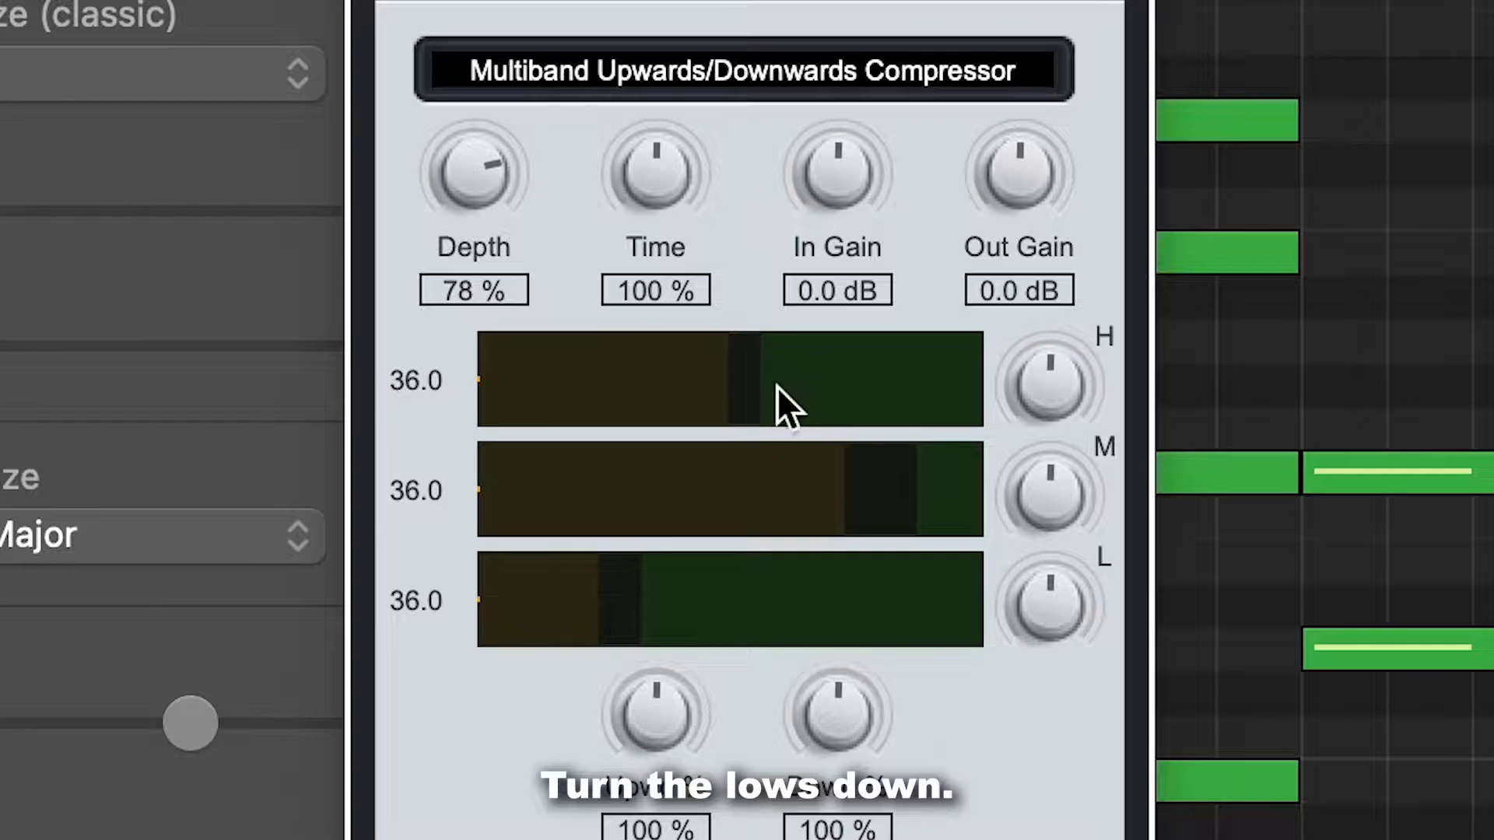
pyautogui.moveTo(855, 361)
pyautogui.mouseDown()
pyautogui.moveTo(890, 361)
pyautogui.moveTo(873, 357)
pyautogui.mouseUp()
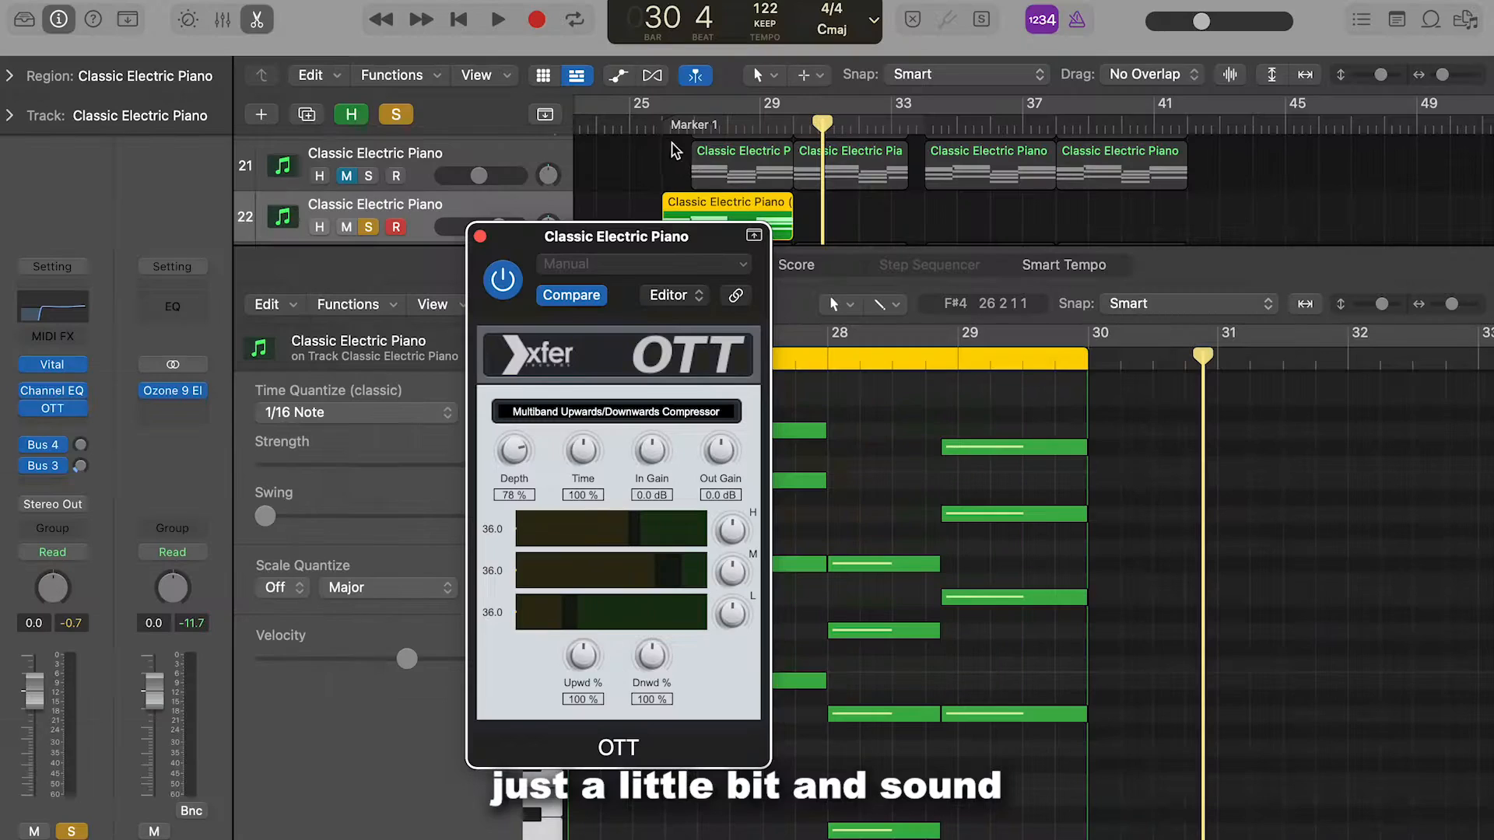
pyautogui.press('space')
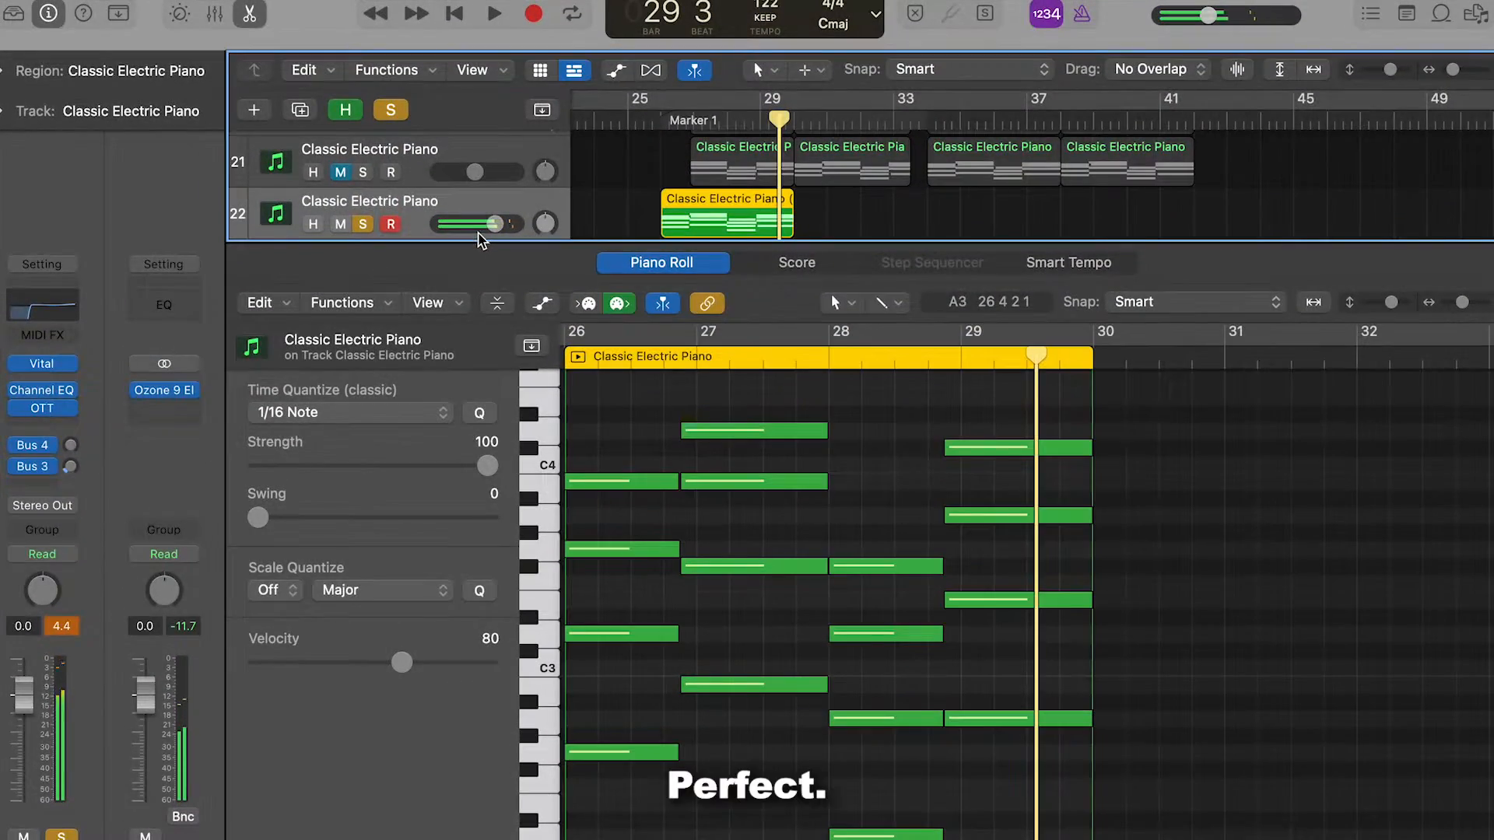
# Step: Duplicate the Vital track and copy its chord region onto the duplicate, transposed down one octave
pyautogui.press('e')
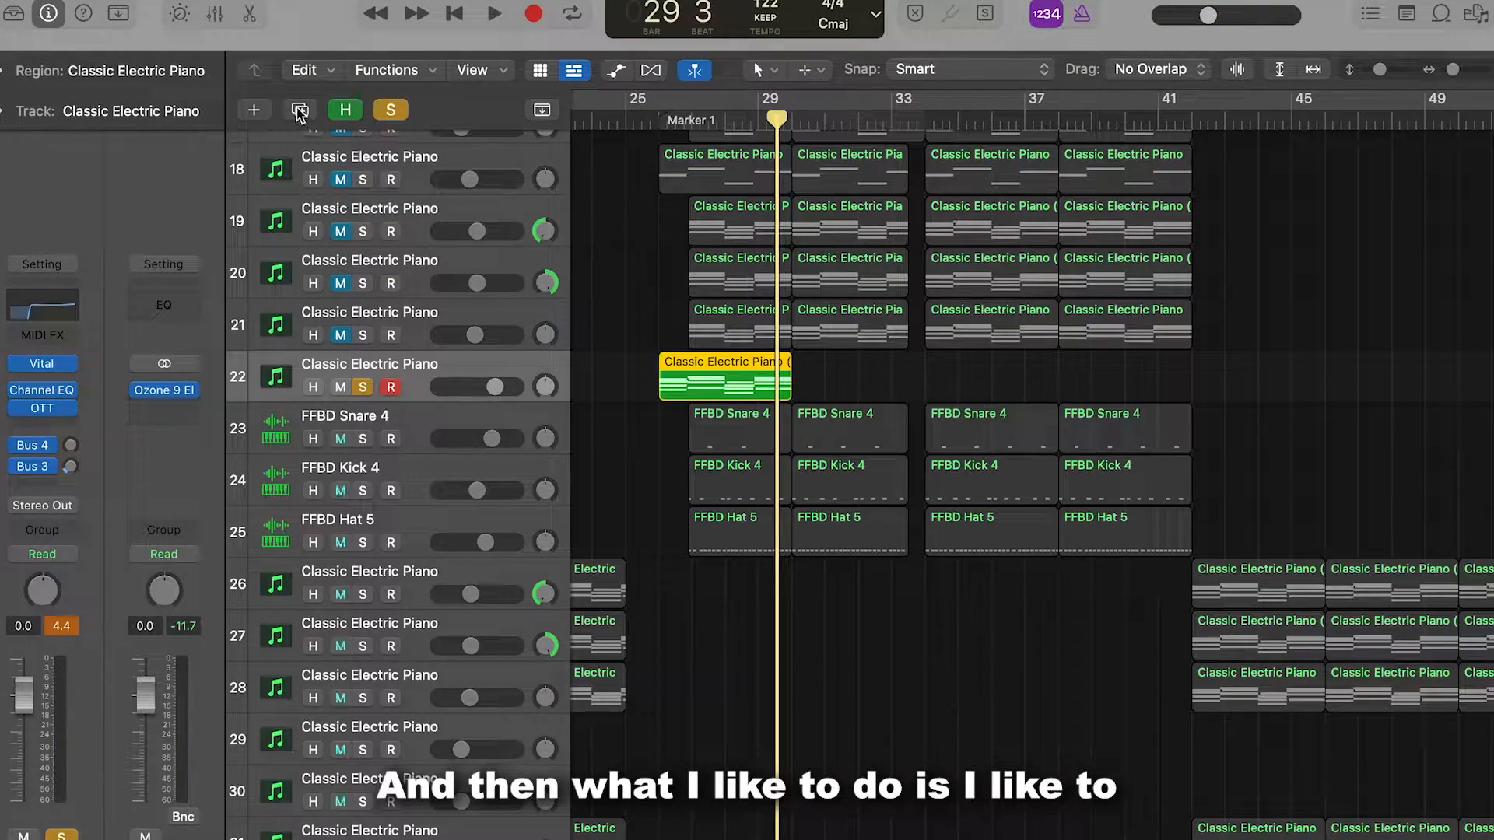
pyautogui.click(300, 111)
pyautogui.moveTo(714, 376); pyautogui.dragTo(712, 414)
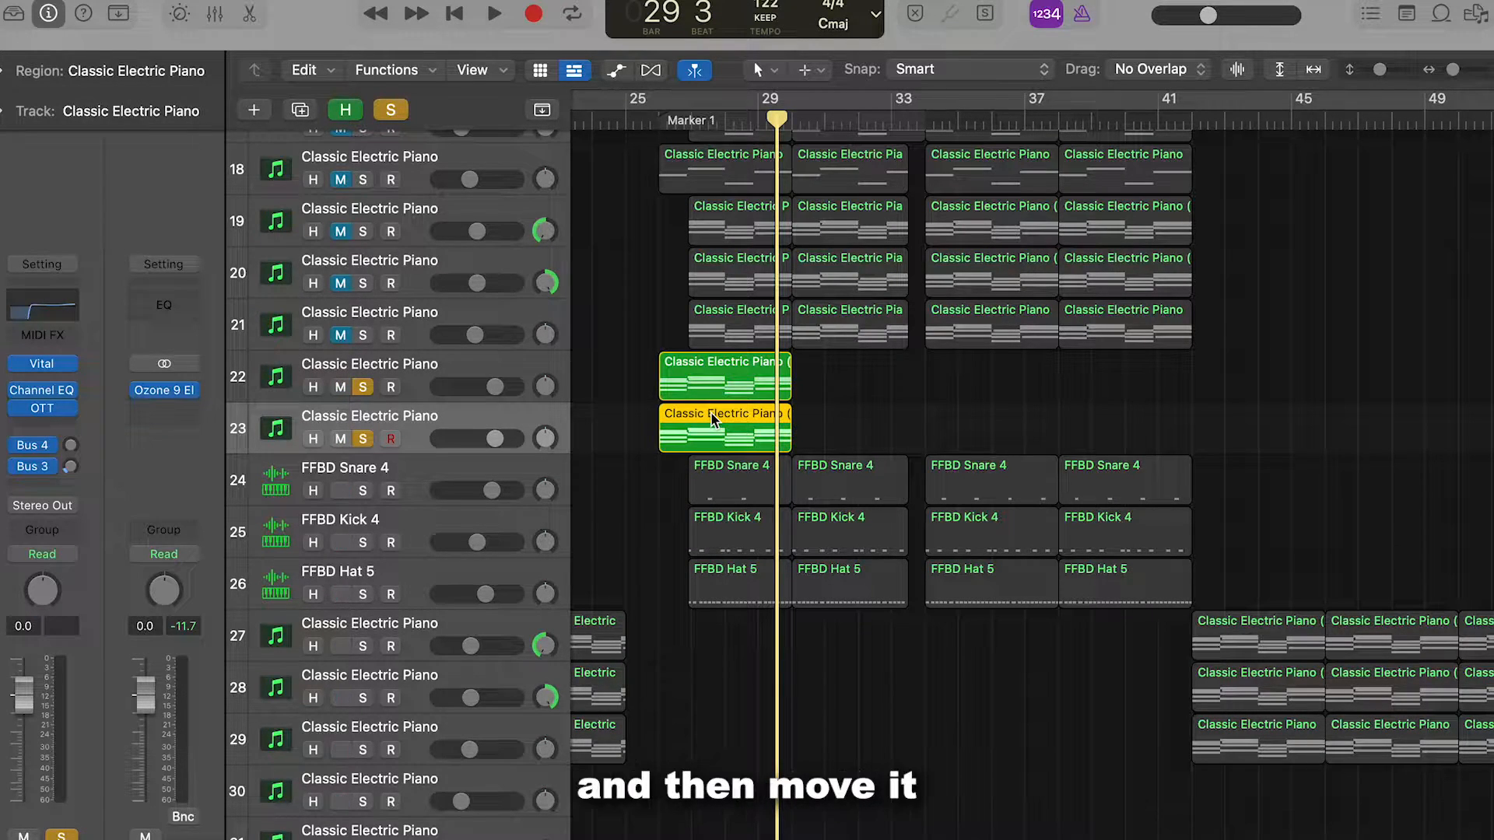
pyautogui.scroll(3, 711, 412)
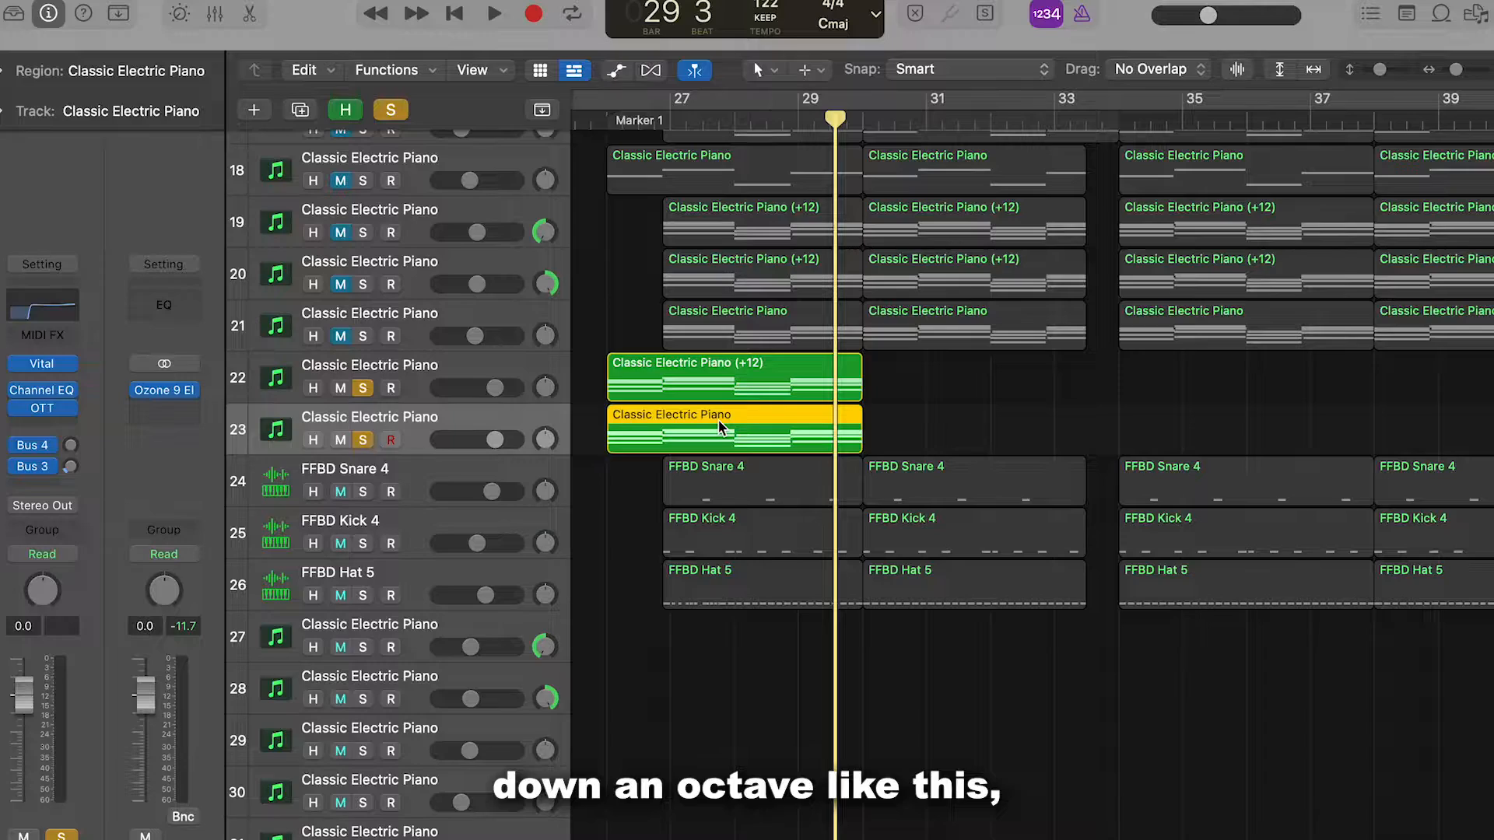
# Step: Play the two layered chord regions from bar 26 and lower the volume of both Vital tracks to -4.6 dB
pyautogui.click(608, 116)
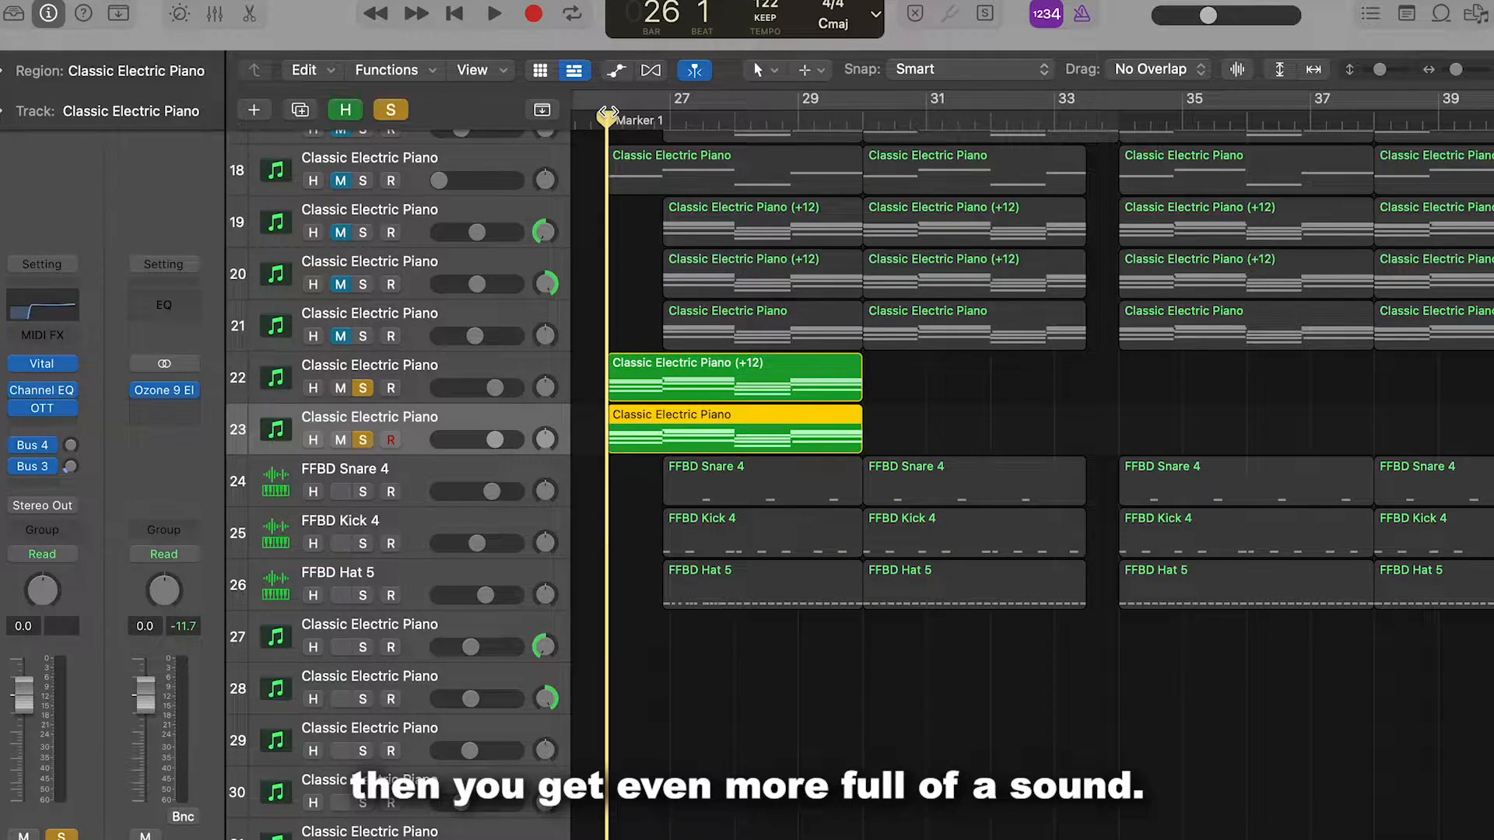
pyautogui.press('space')
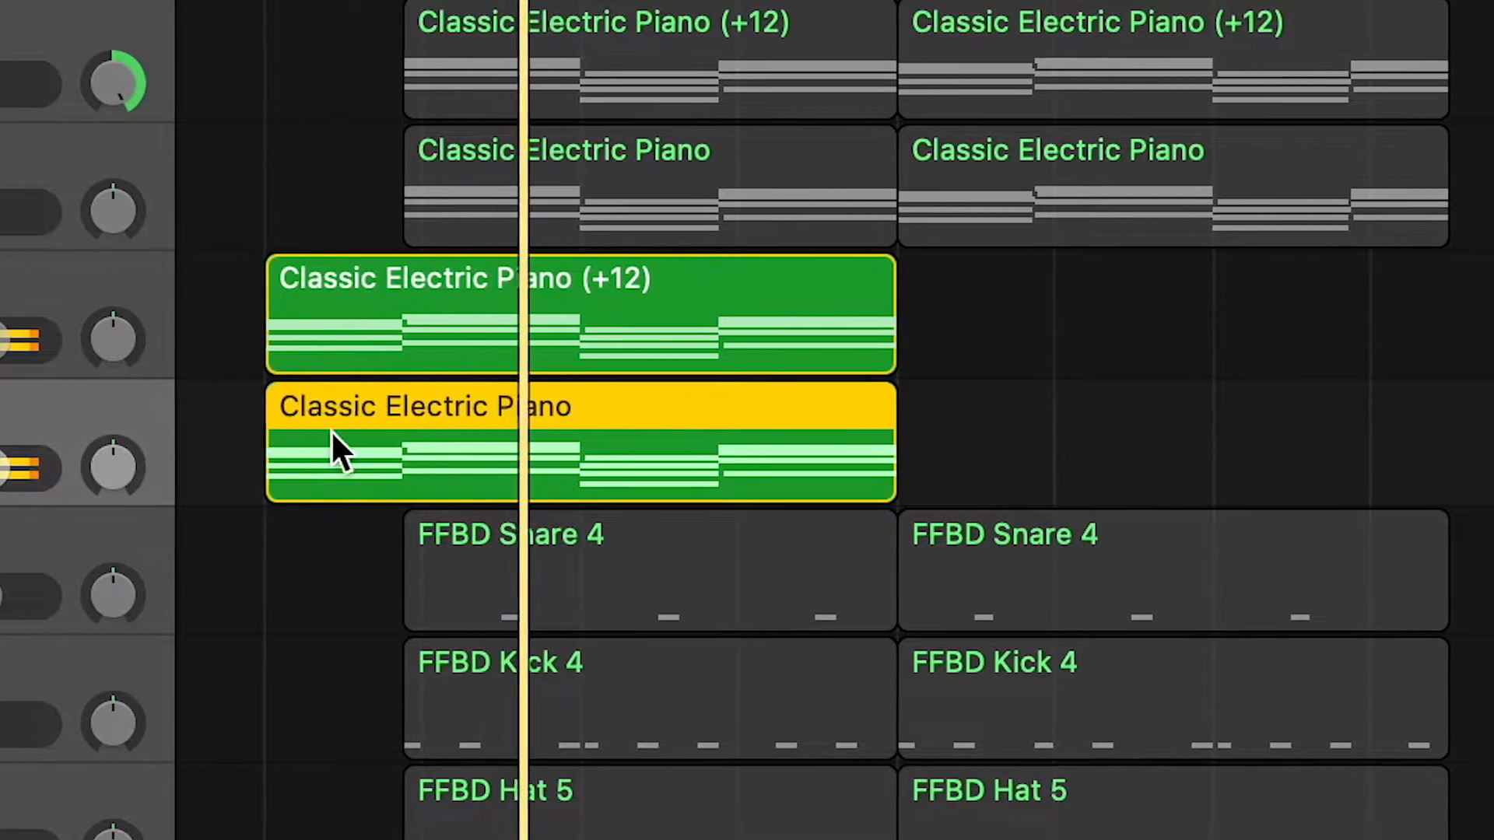
pyautogui.click(247, 327)
pyautogui.click(70, 343)
pyautogui.keyDown('shift'); pyautogui.click(70, 436); pyautogui.keyUp('shift')
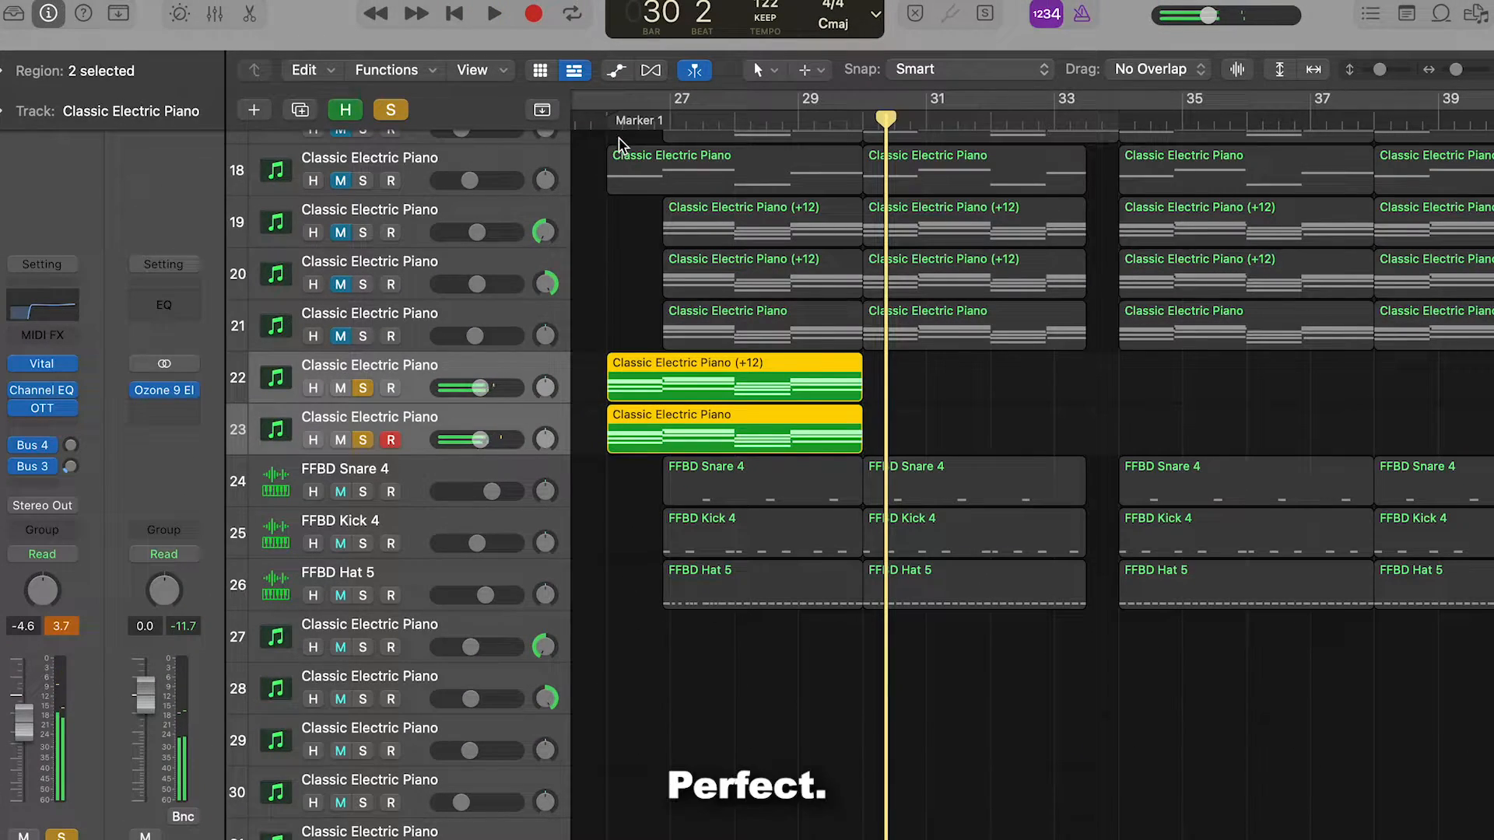
pyautogui.press('space')
# Step: Create a software instrument track below the duplicated Vital track and load Omnisphere as its instrument
pyautogui.click(449, 424)
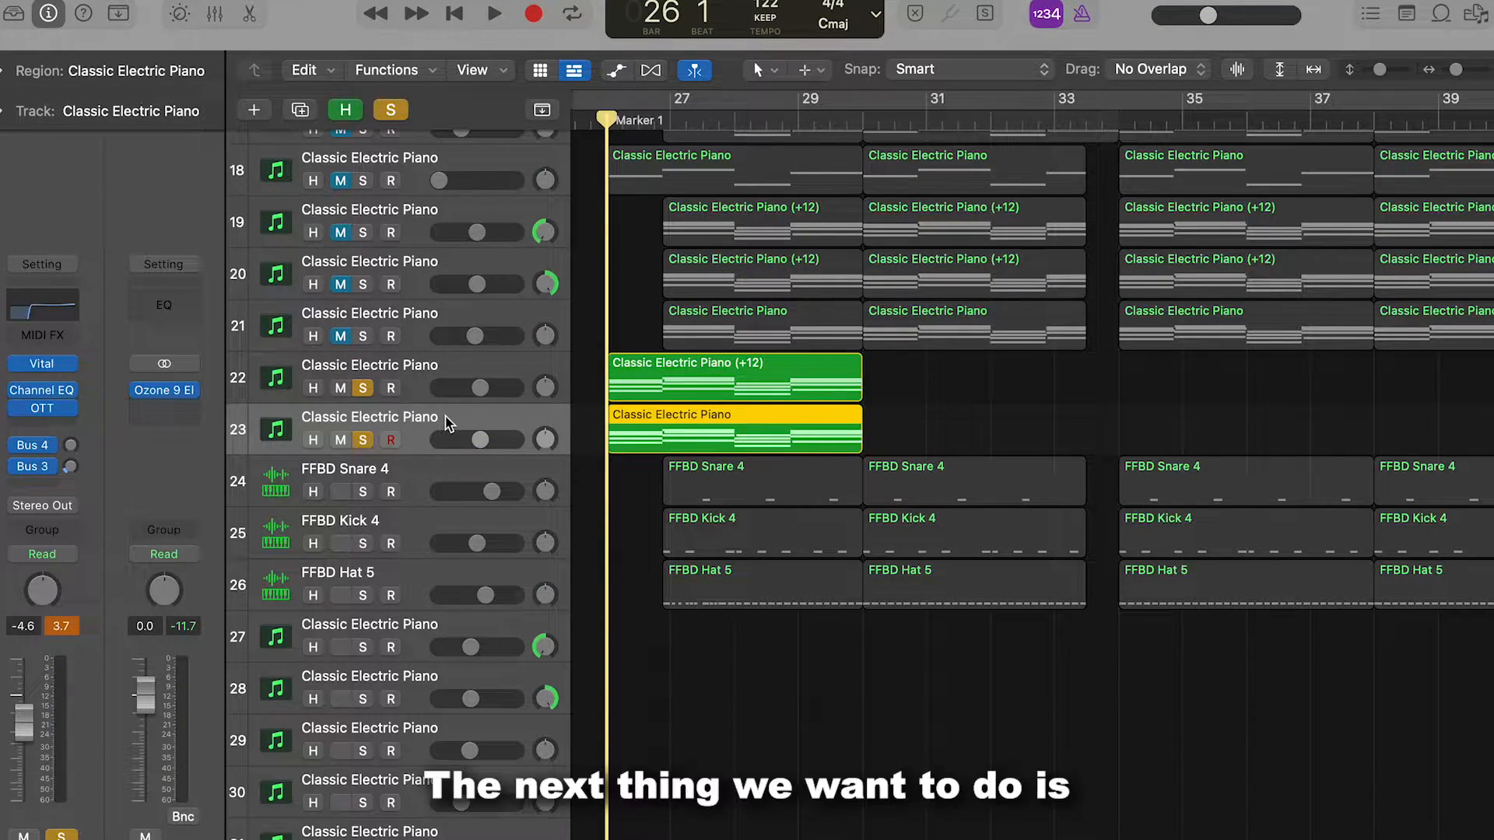
pyautogui.click(257, 110)
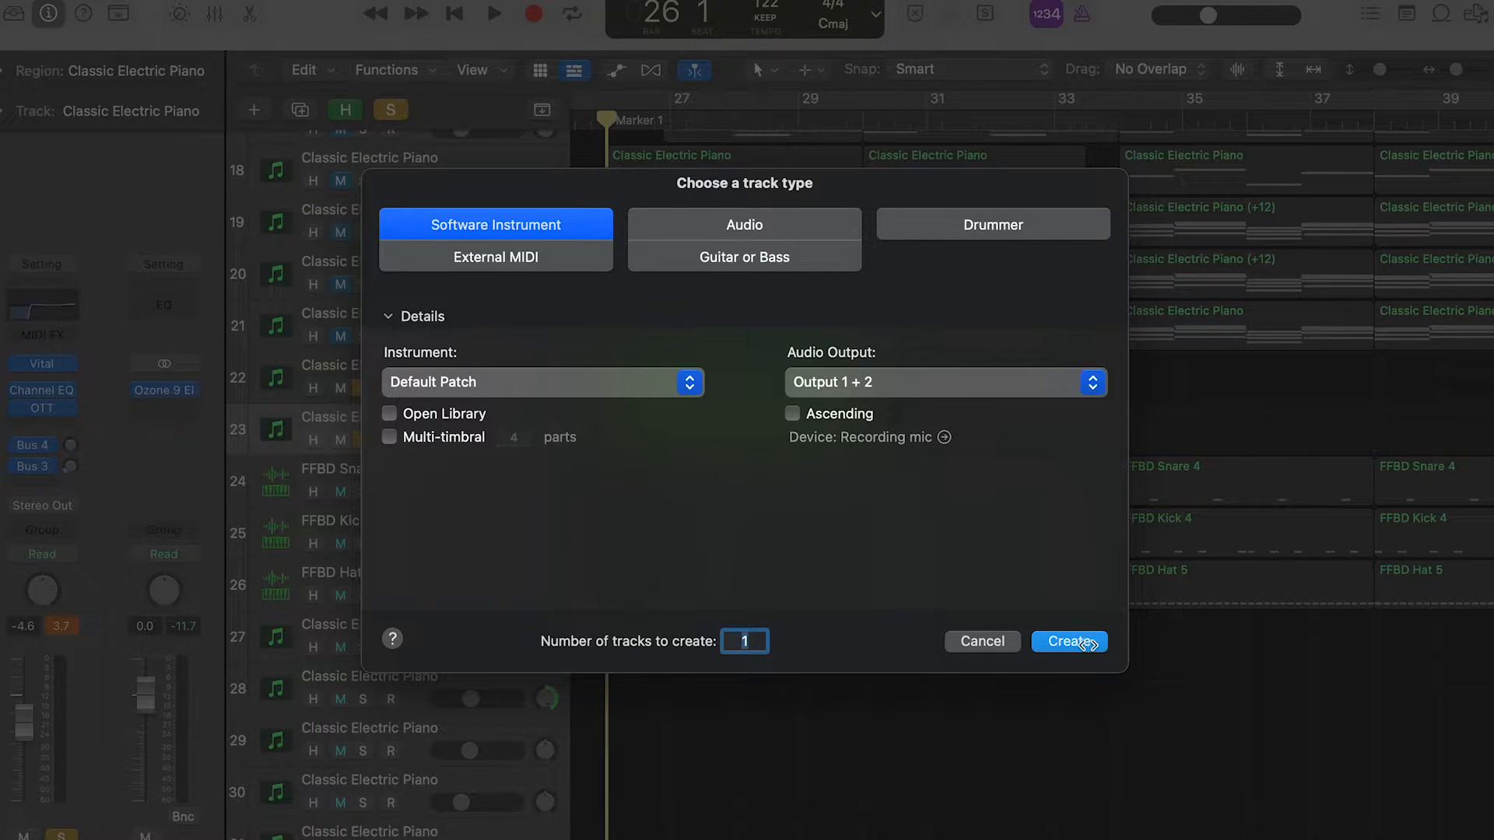
pyautogui.click(1088, 645)
pyautogui.click(76, 383)
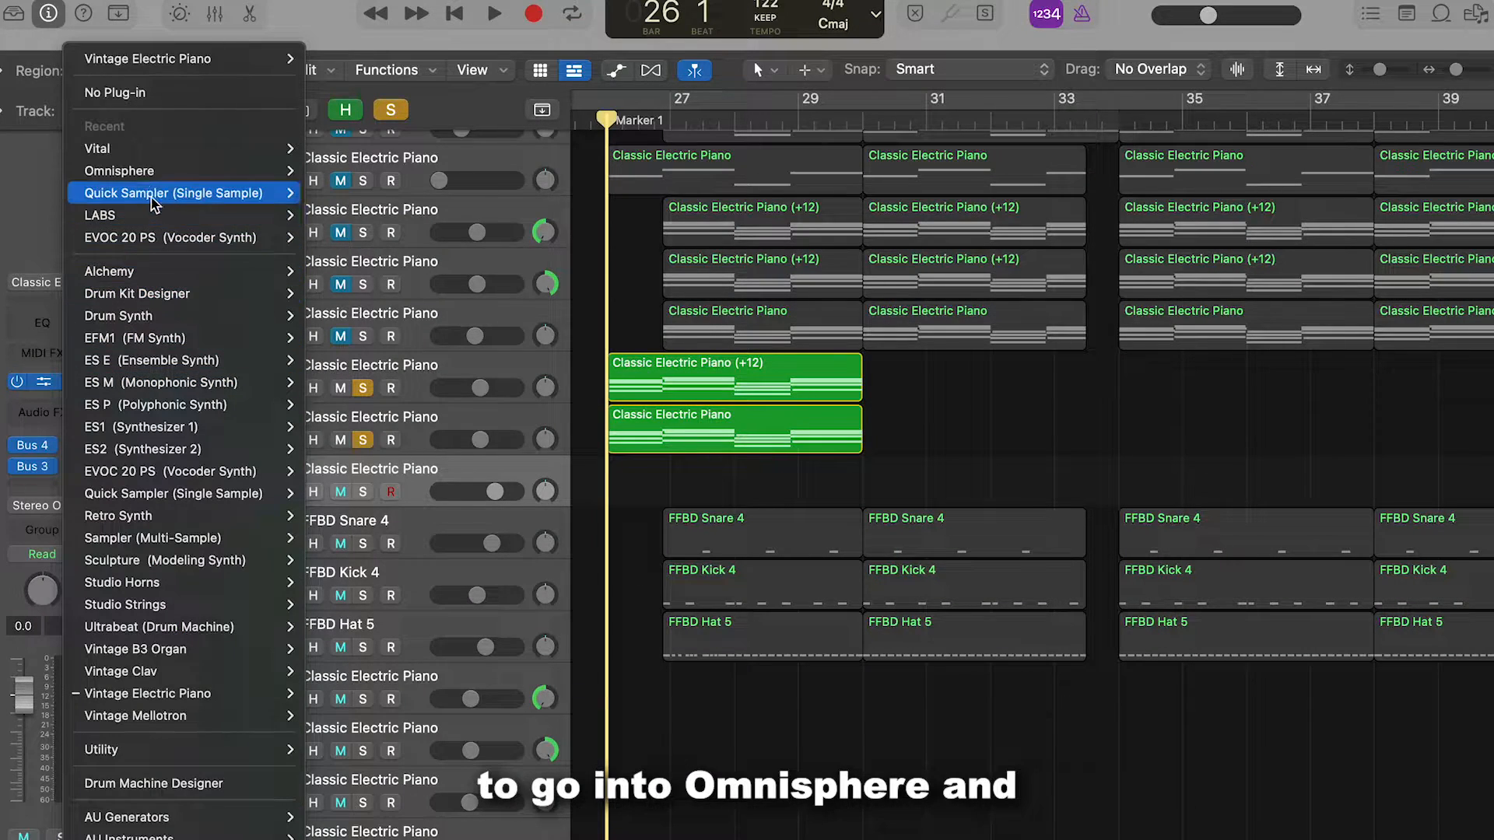
pyautogui.click(152, 193)
pyautogui.click(76, 384)
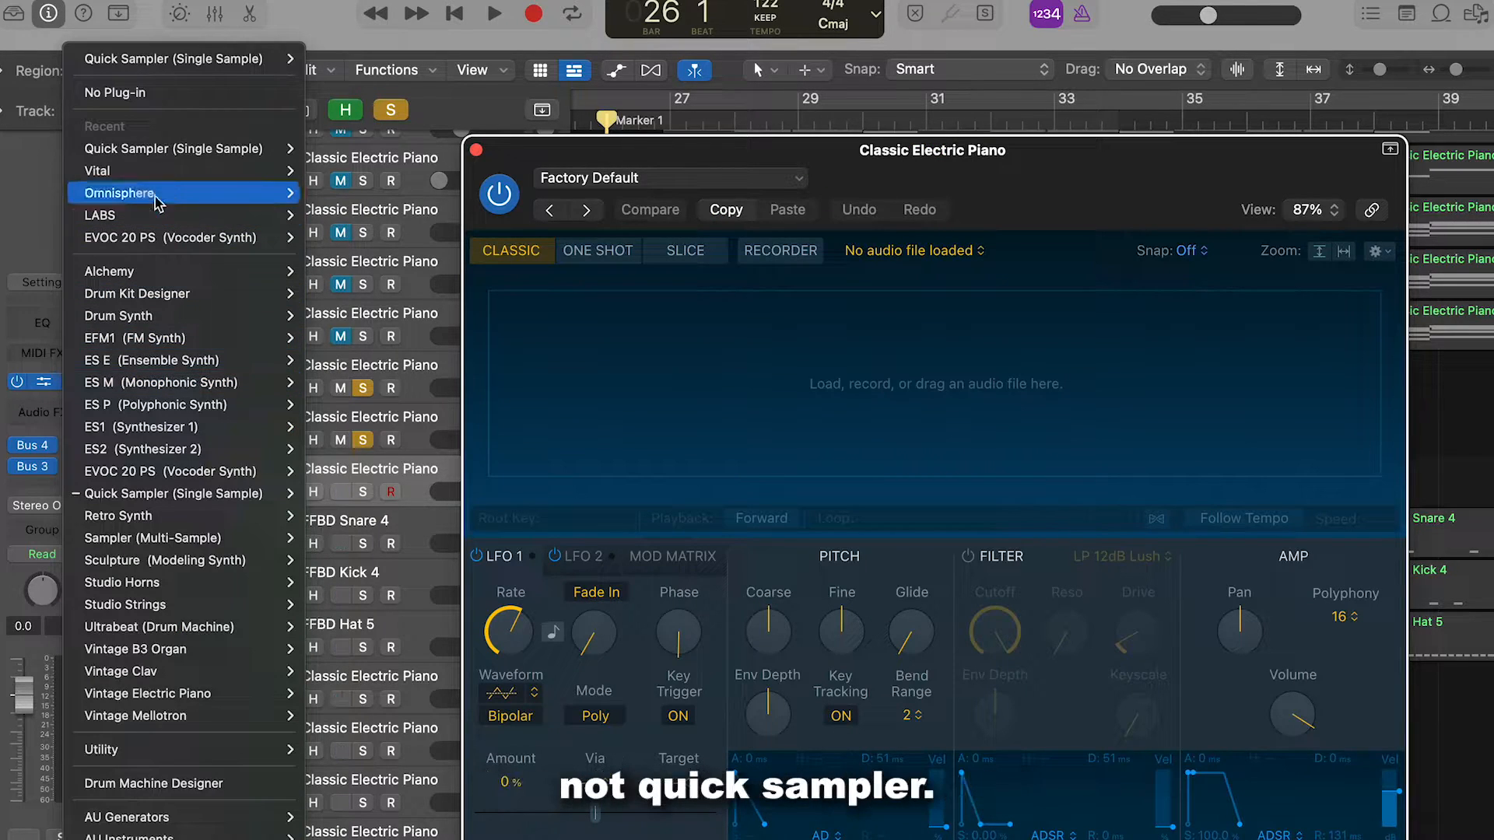
pyautogui.click(323, 204)
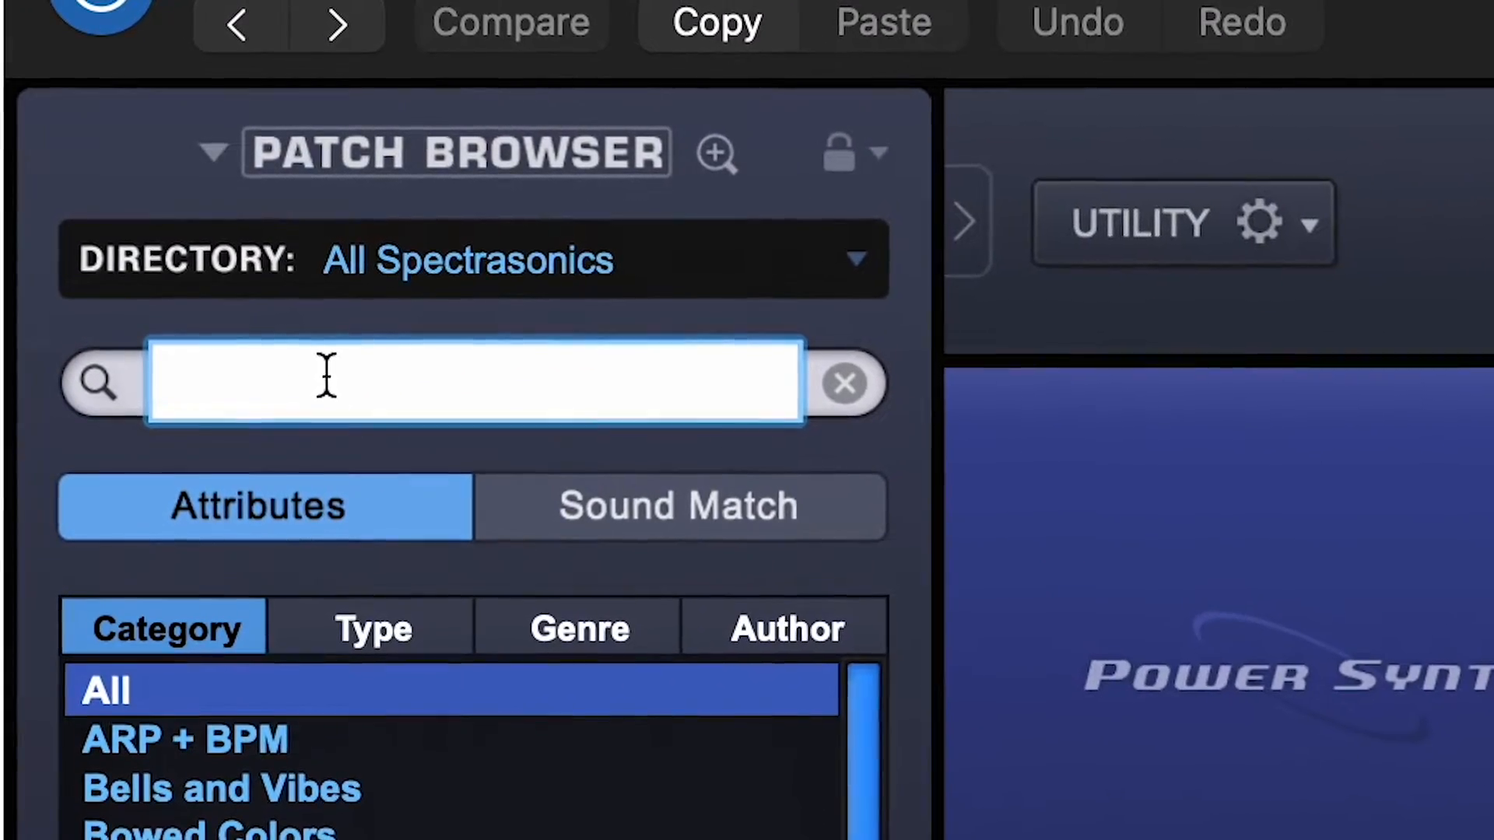
# Step: Search Omnisphere's patches for "growler moog bass" and load the Growler Moog Bass patch
pyautogui.write('growler moog bass')
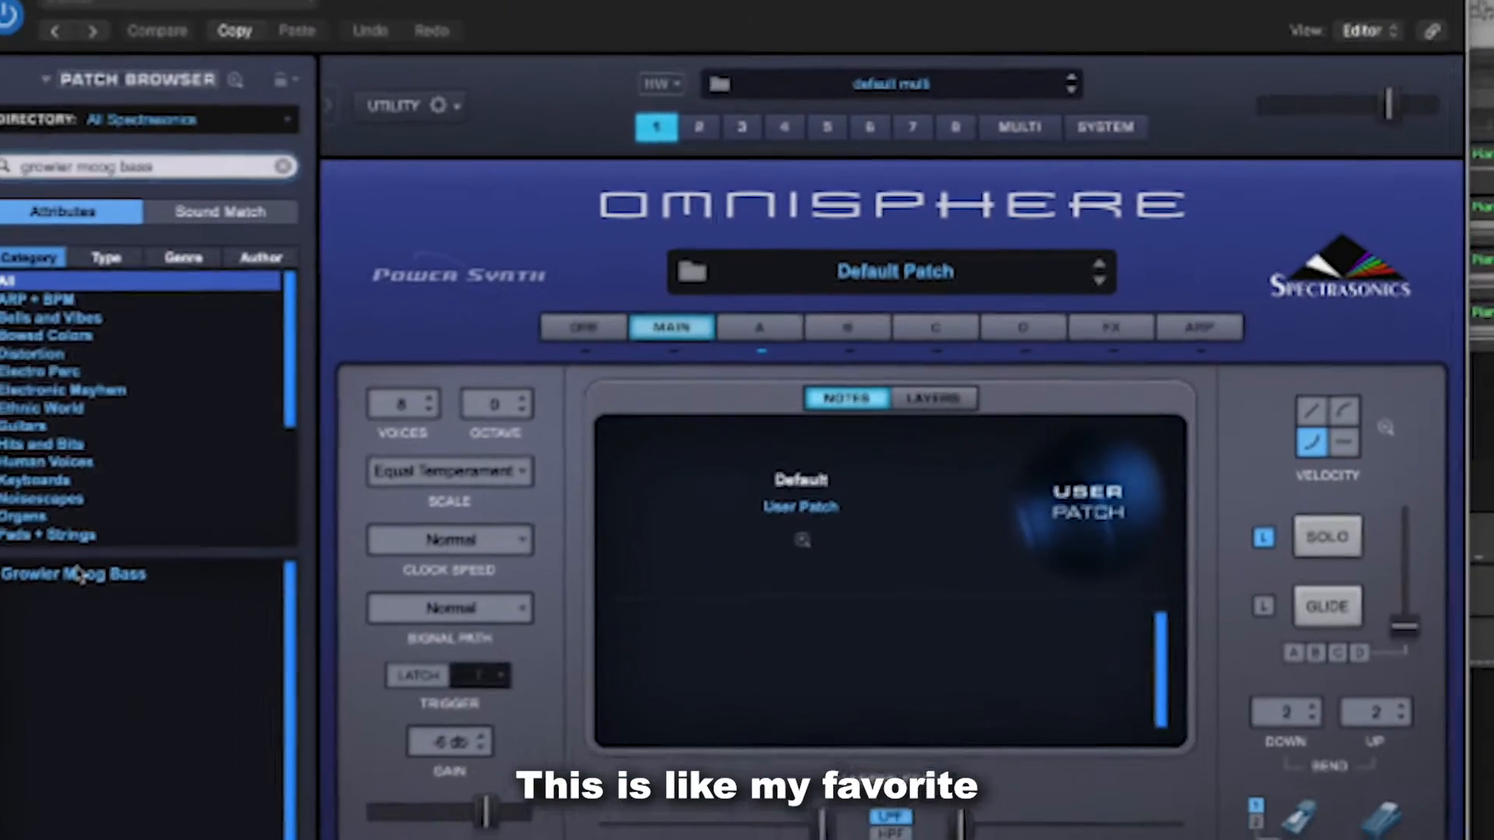
pyautogui.click(97, 567)
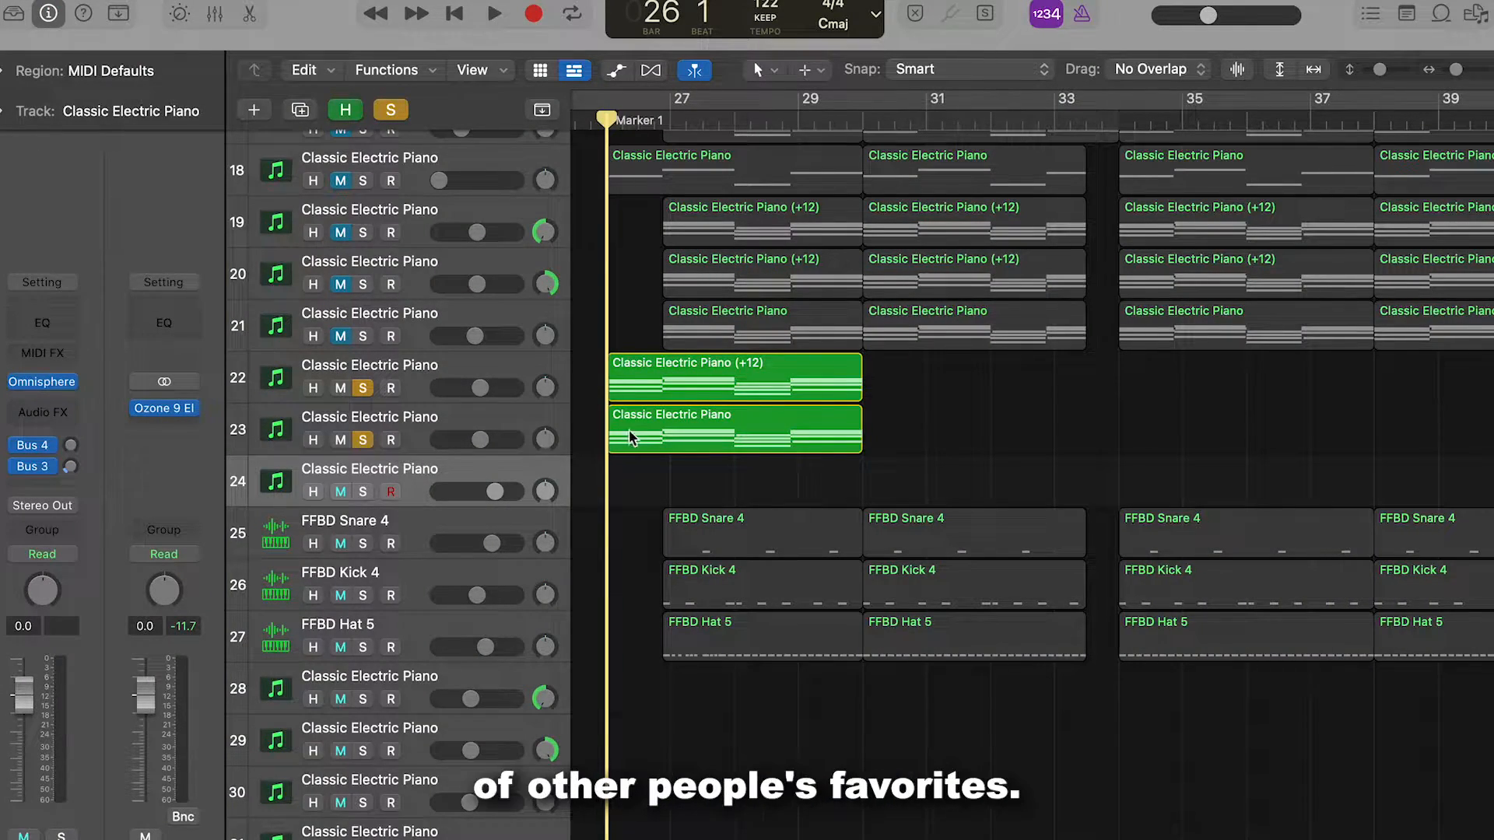
# Step: Copy the lowest note of each chord from the lower Vital chord region onto the Omnisphere track at bar 26
pyautogui.doubleClick(643, 436)
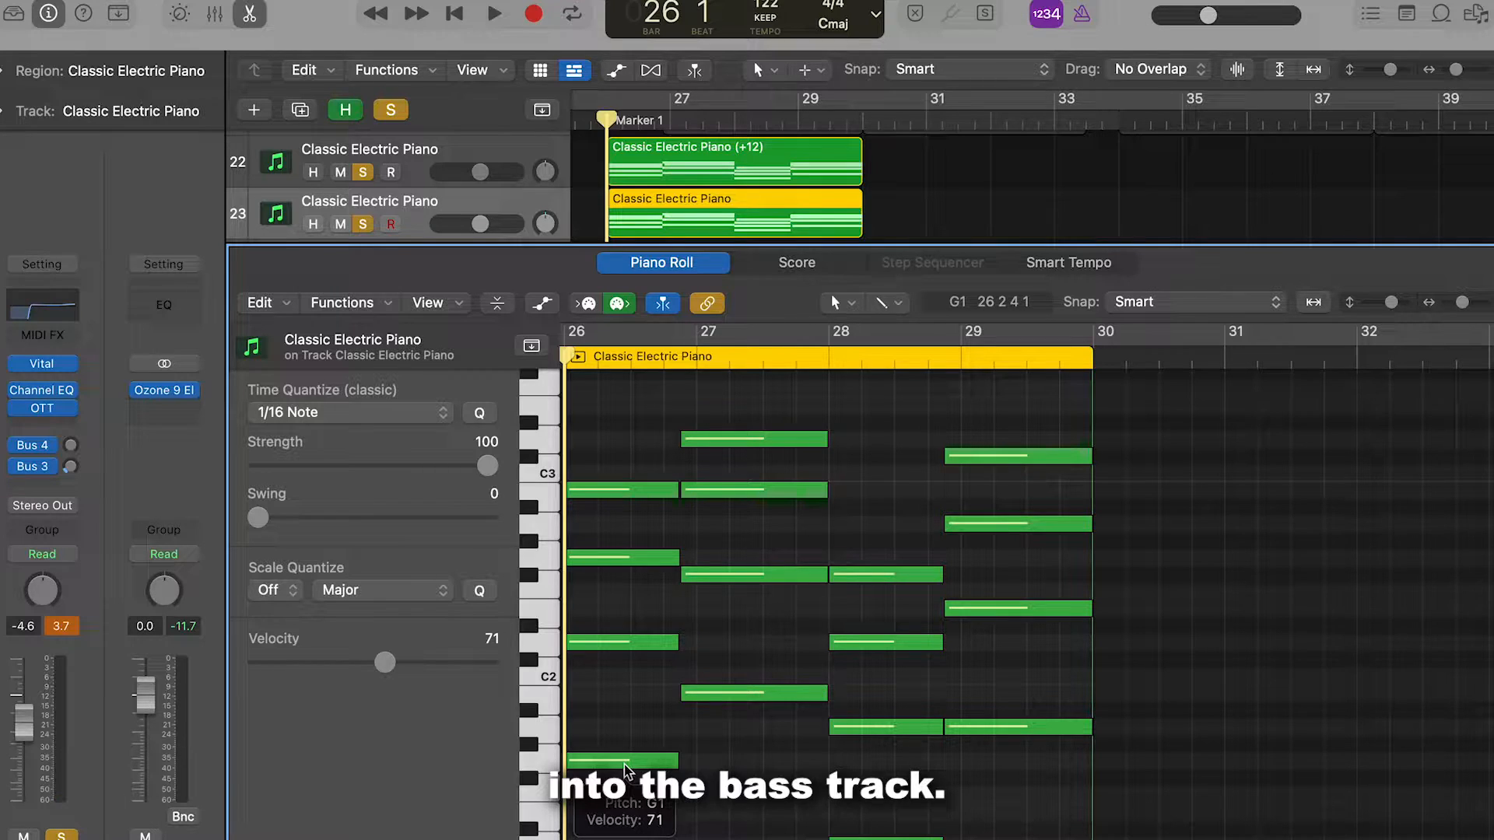
pyautogui.click(625, 763)
pyautogui.keyDown('shift'); pyautogui.click(728, 693); pyautogui.keyUp('shift')
pyautogui.keyDown('shift'); pyautogui.click(848, 836); pyautogui.keyUp('shift')
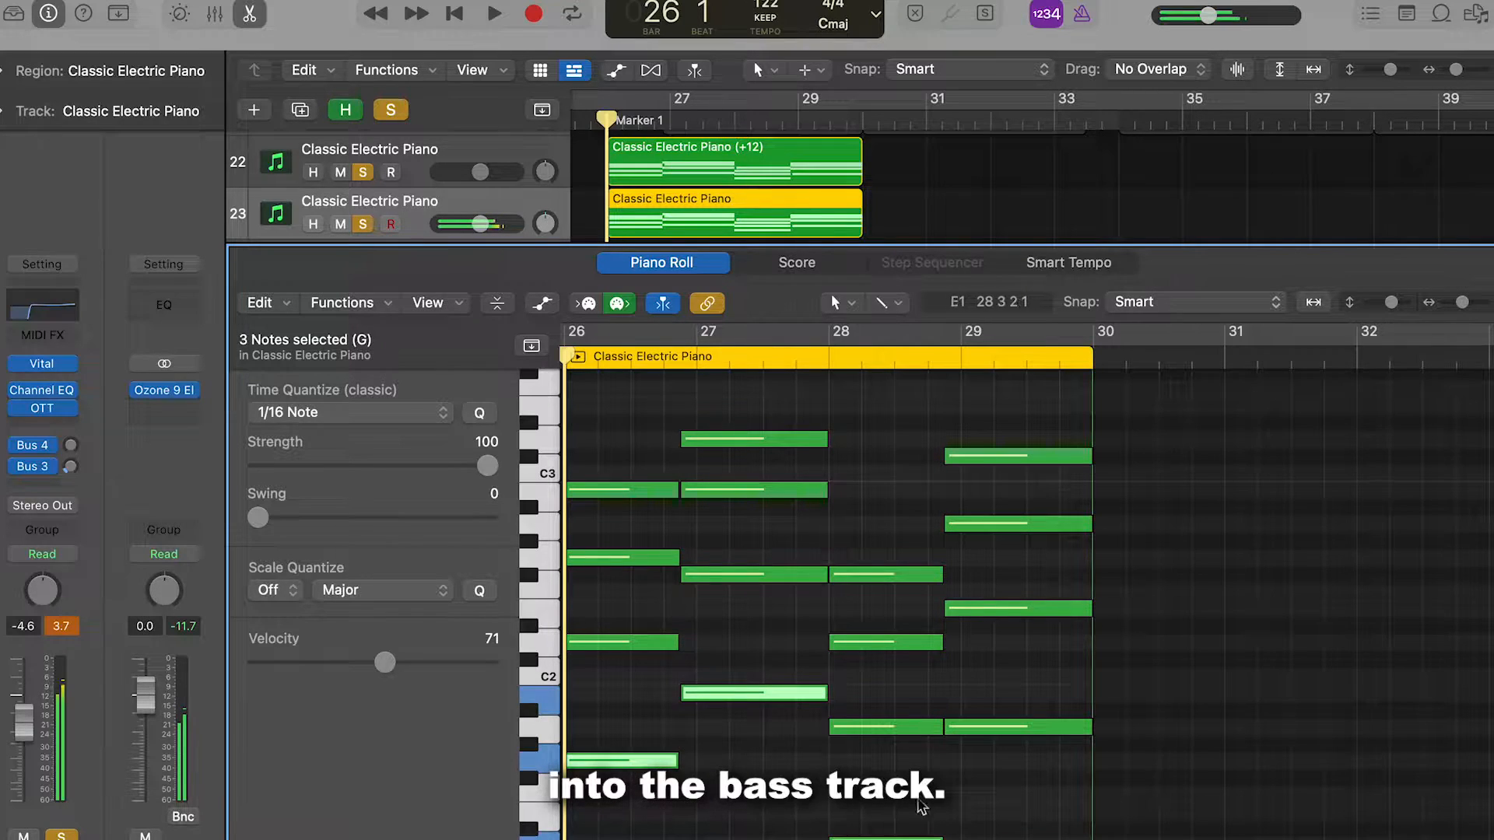
pyautogui.keyDown('shift'); pyautogui.click(966, 730); pyautogui.keyUp('shift')
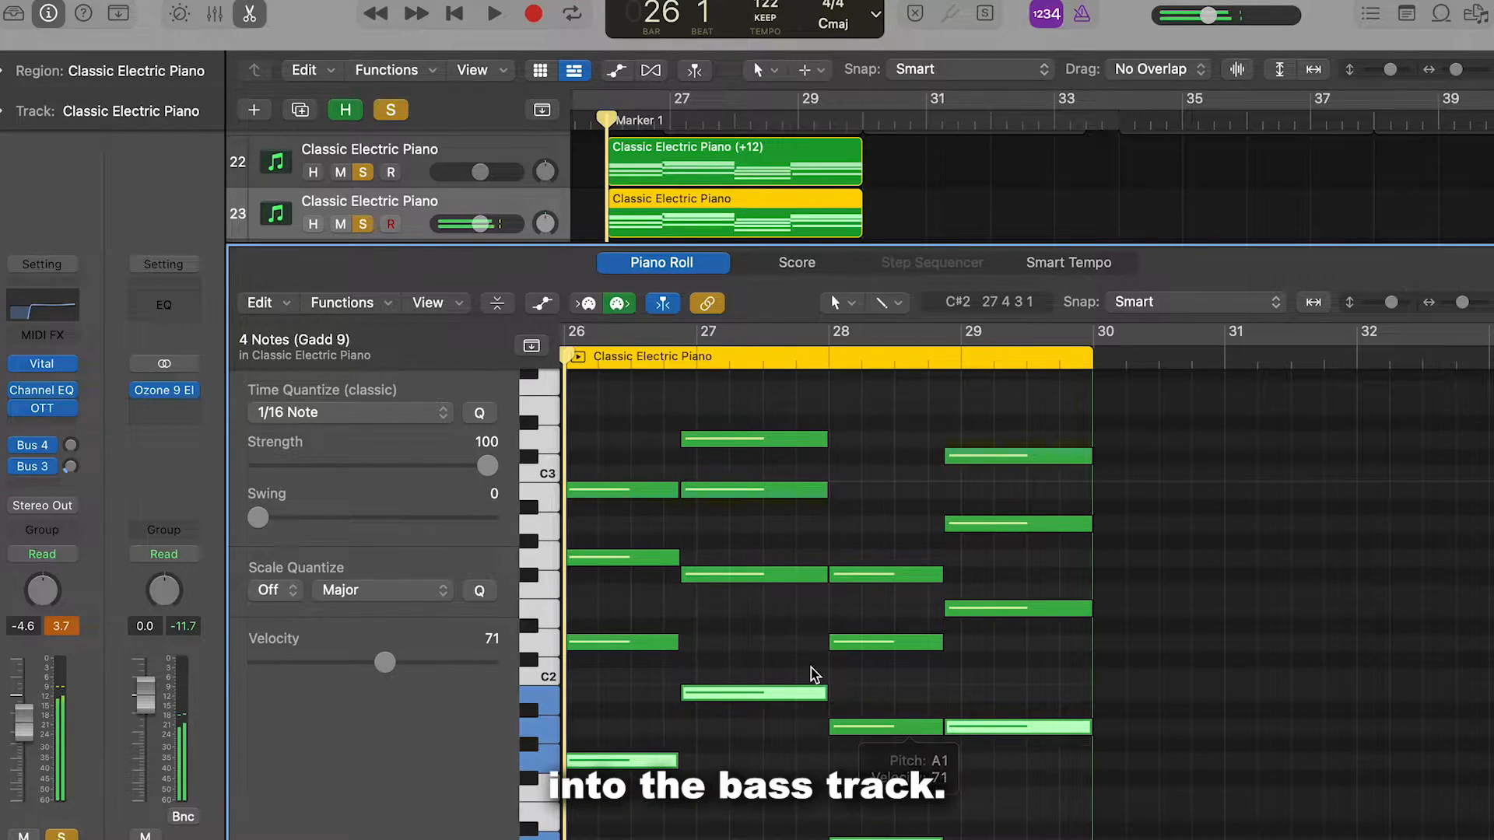
pyautogui.press('e')
pyautogui.click(436, 249)
pyautogui.press('super+v')
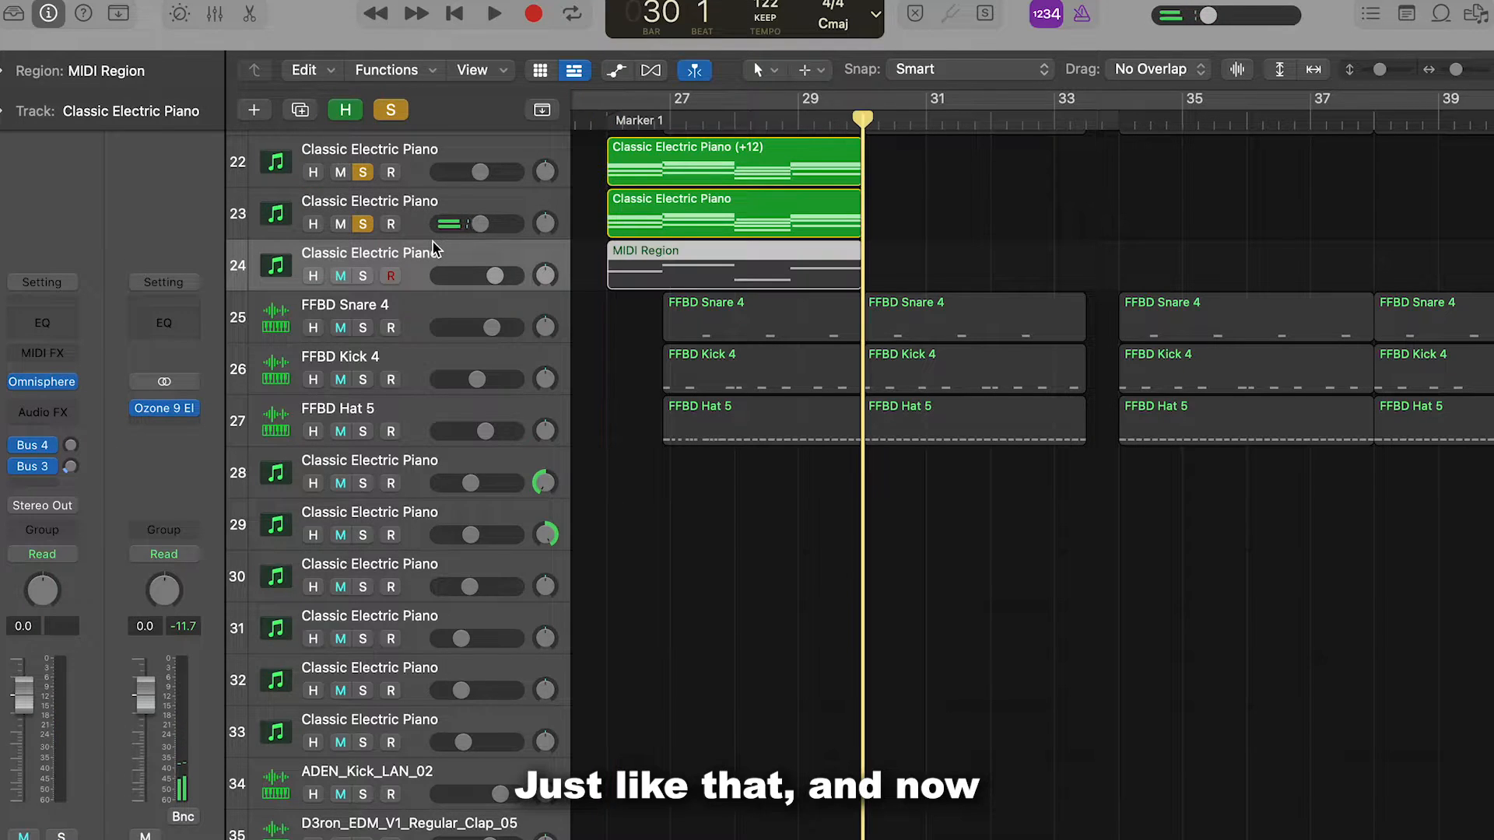
# Step: Solo the Omnisphere bass track, transpose its region up one octave, and play the layered regions from bar 26
pyautogui.click(363, 276)
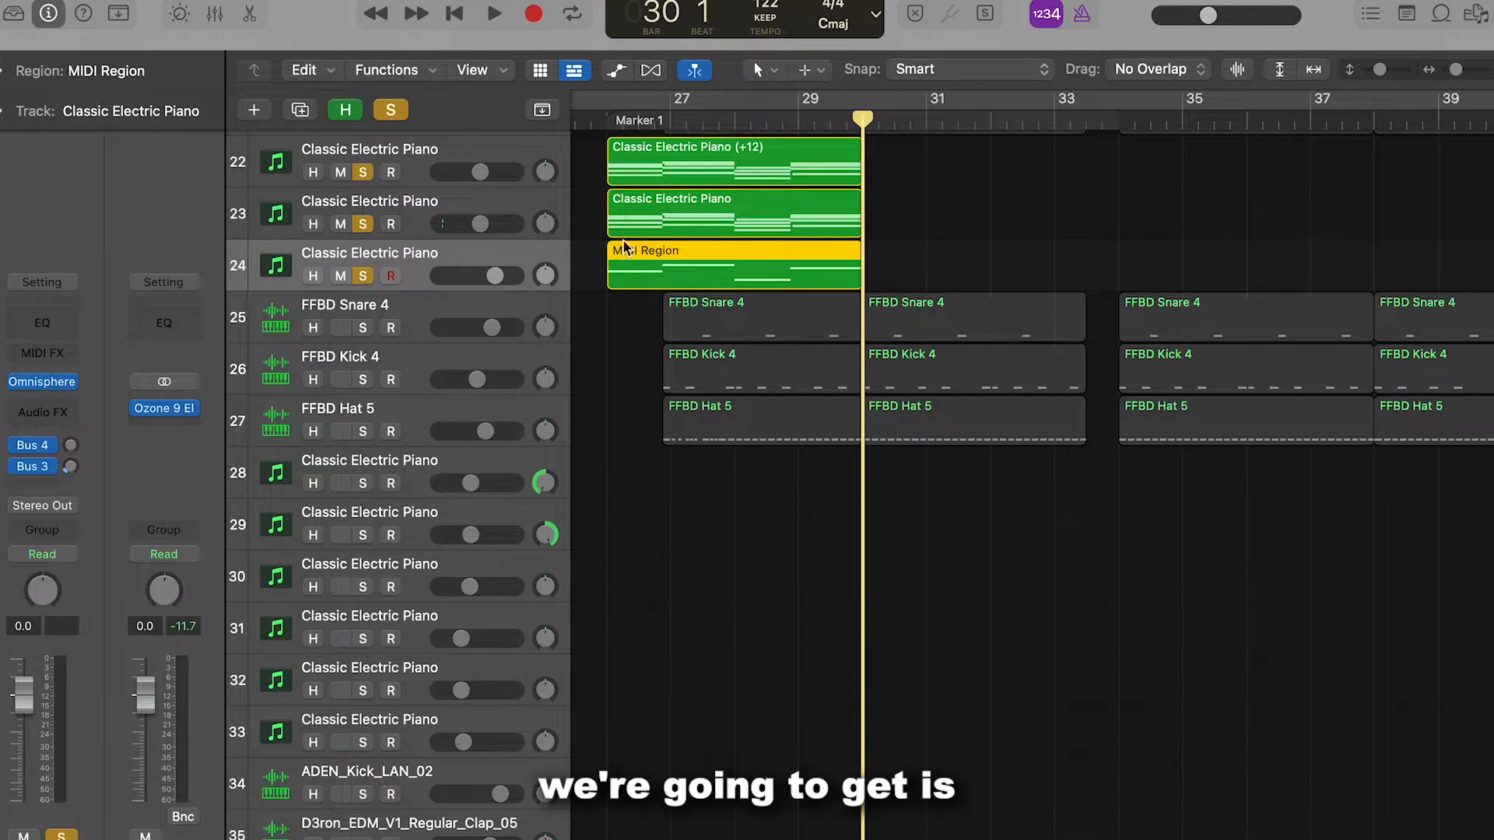
pyautogui.click(612, 123)
pyautogui.scroll(2, 670, 321)
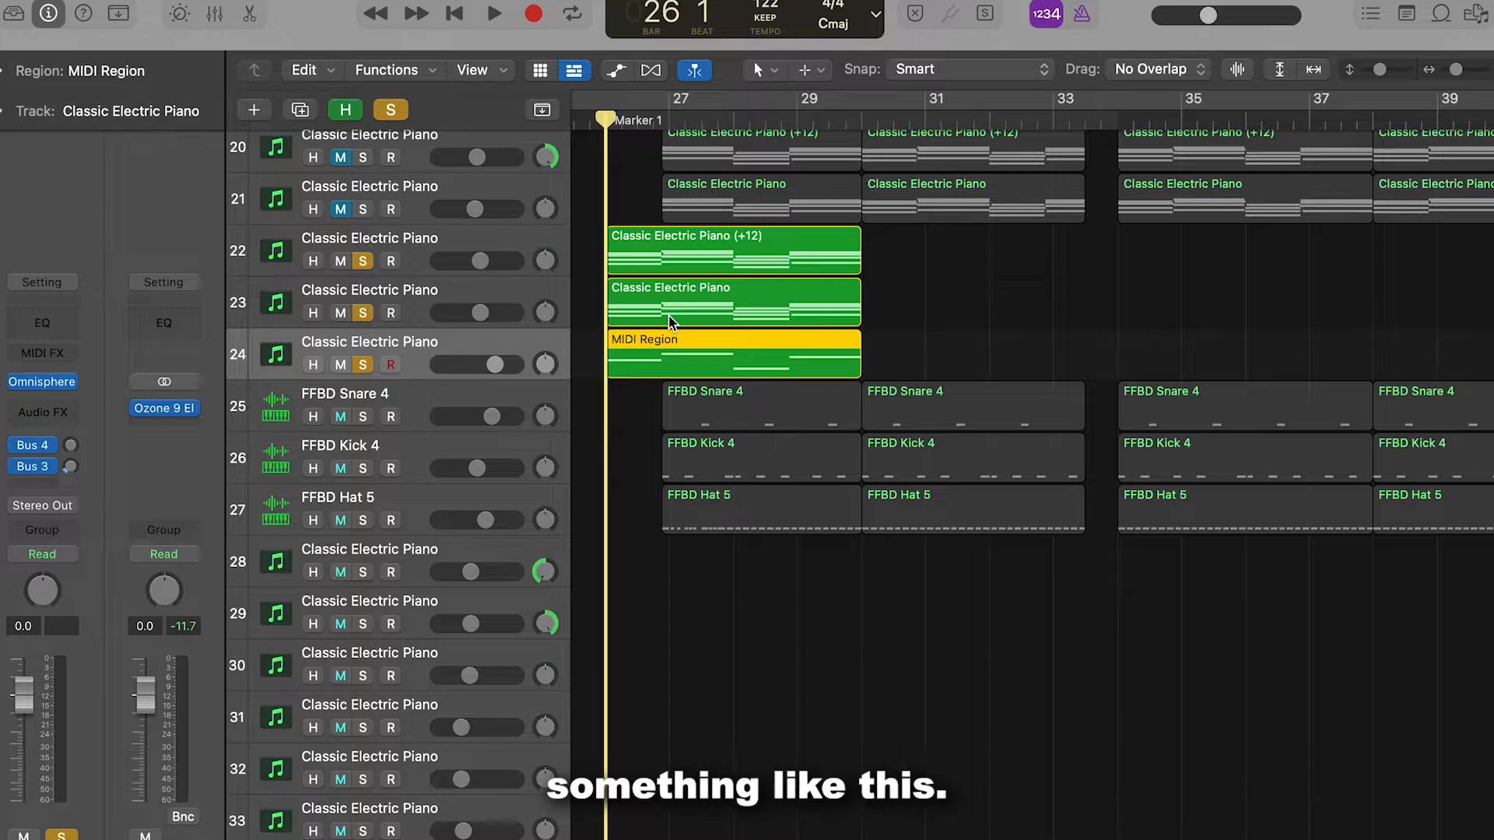
pyautogui.hotkey('alt', 'shift', 'Up')
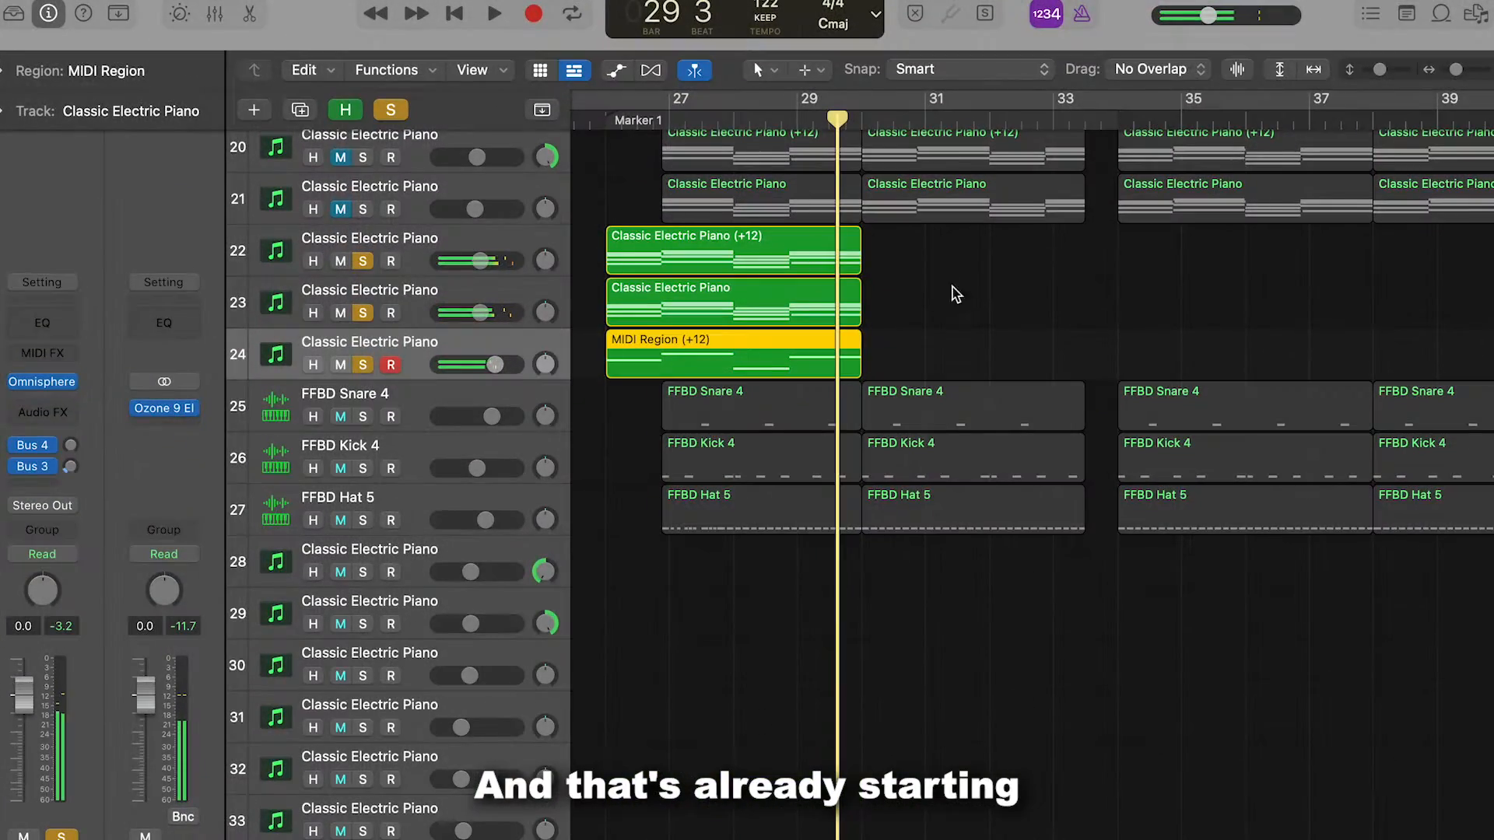
pyautogui.click(962, 308)
# Step: Duplicate the Omnisphere bass track with its settings, leaving the new track without regions
pyautogui.scroll(3, 572, 352)
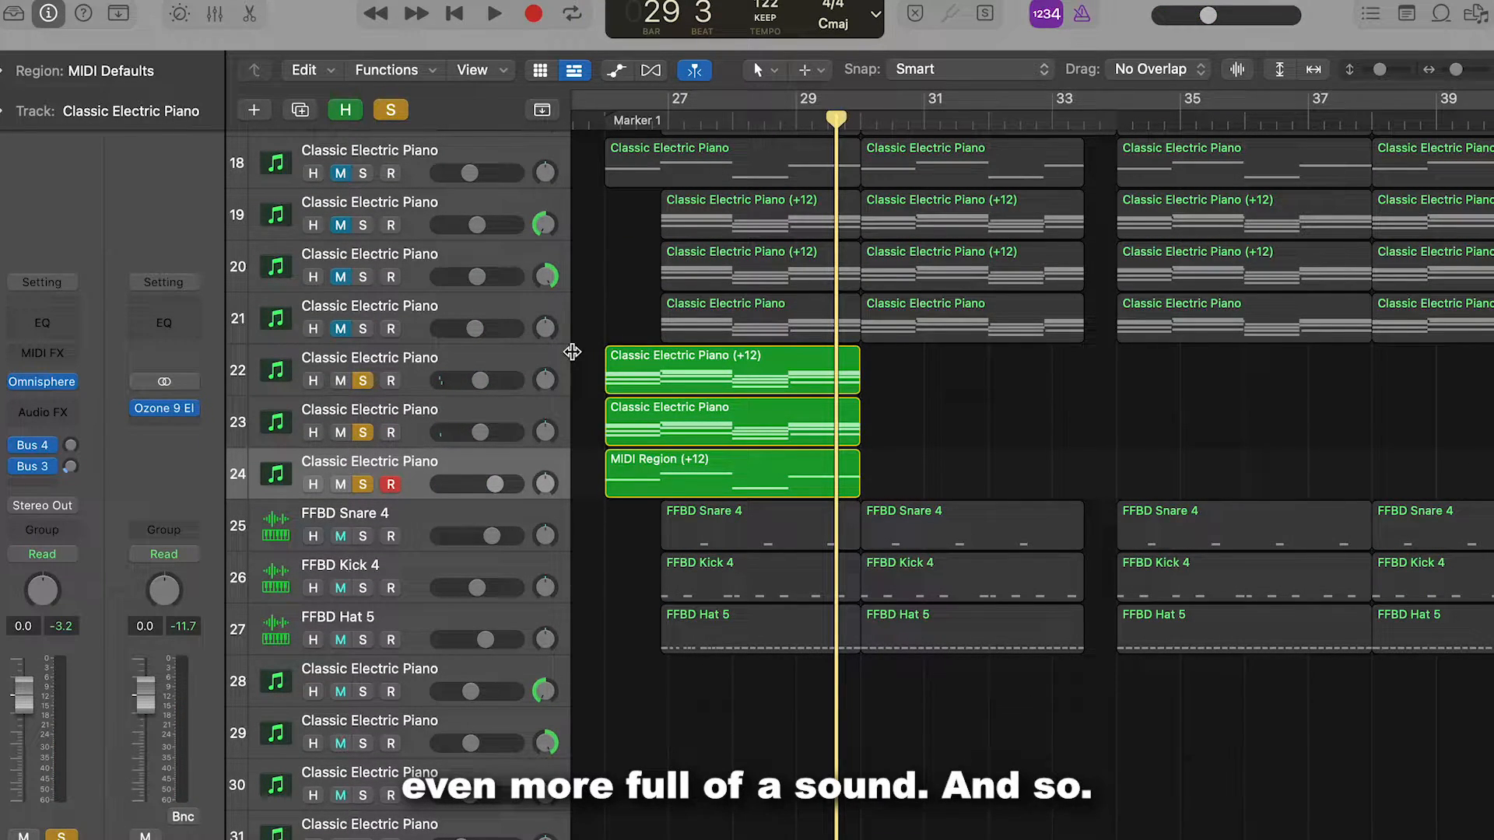
pyautogui.press('super+d')
pyautogui.scroll(2, 802, 498)
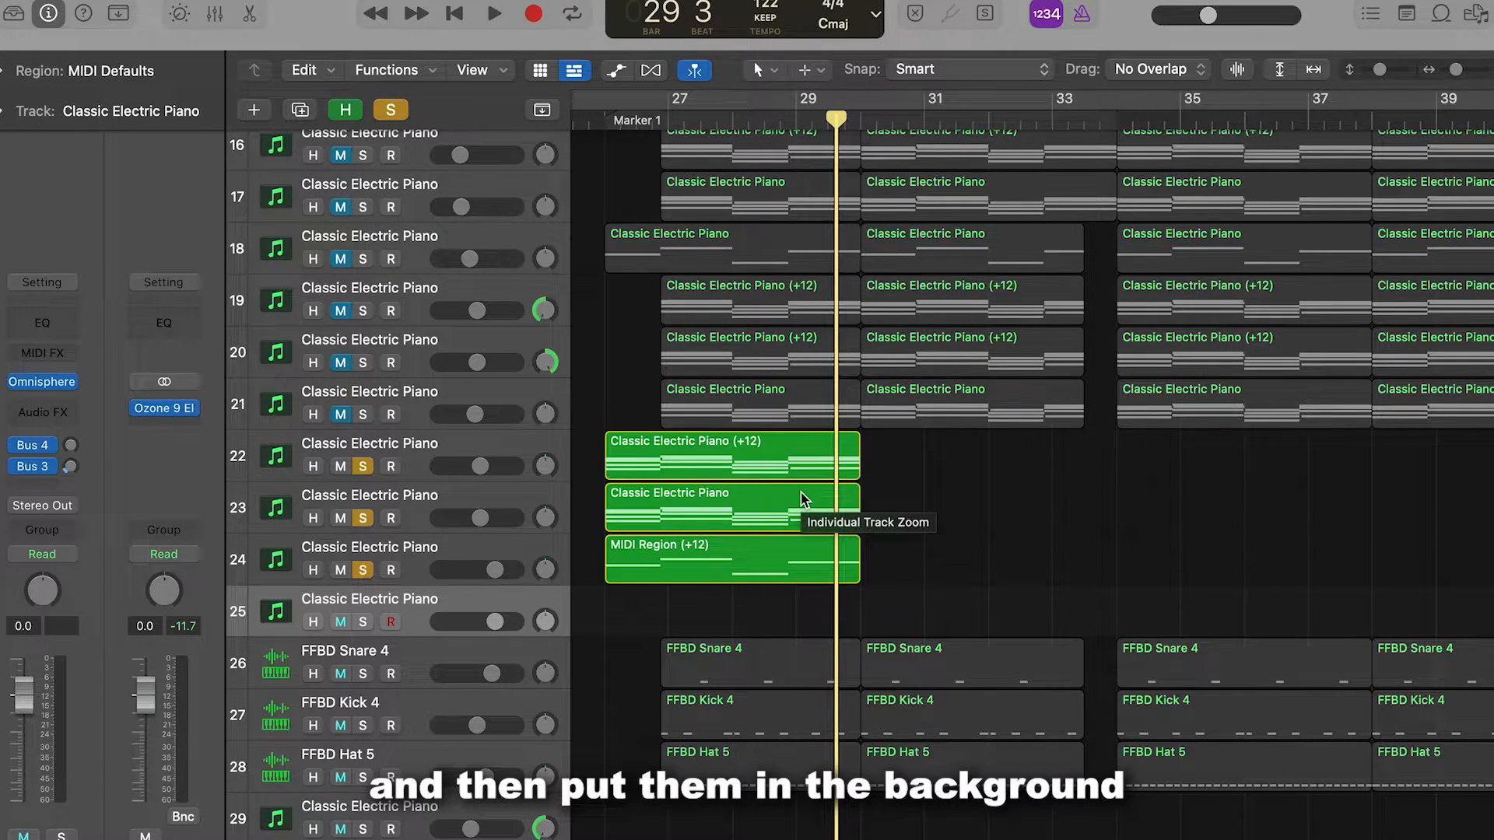
# Step: Solo the background layer tracks 19 to 21 and move the three new regions on tracks 22 to 24 to bar 30
pyautogui.moveTo(362, 311); pyautogui.dragTo(364, 422)
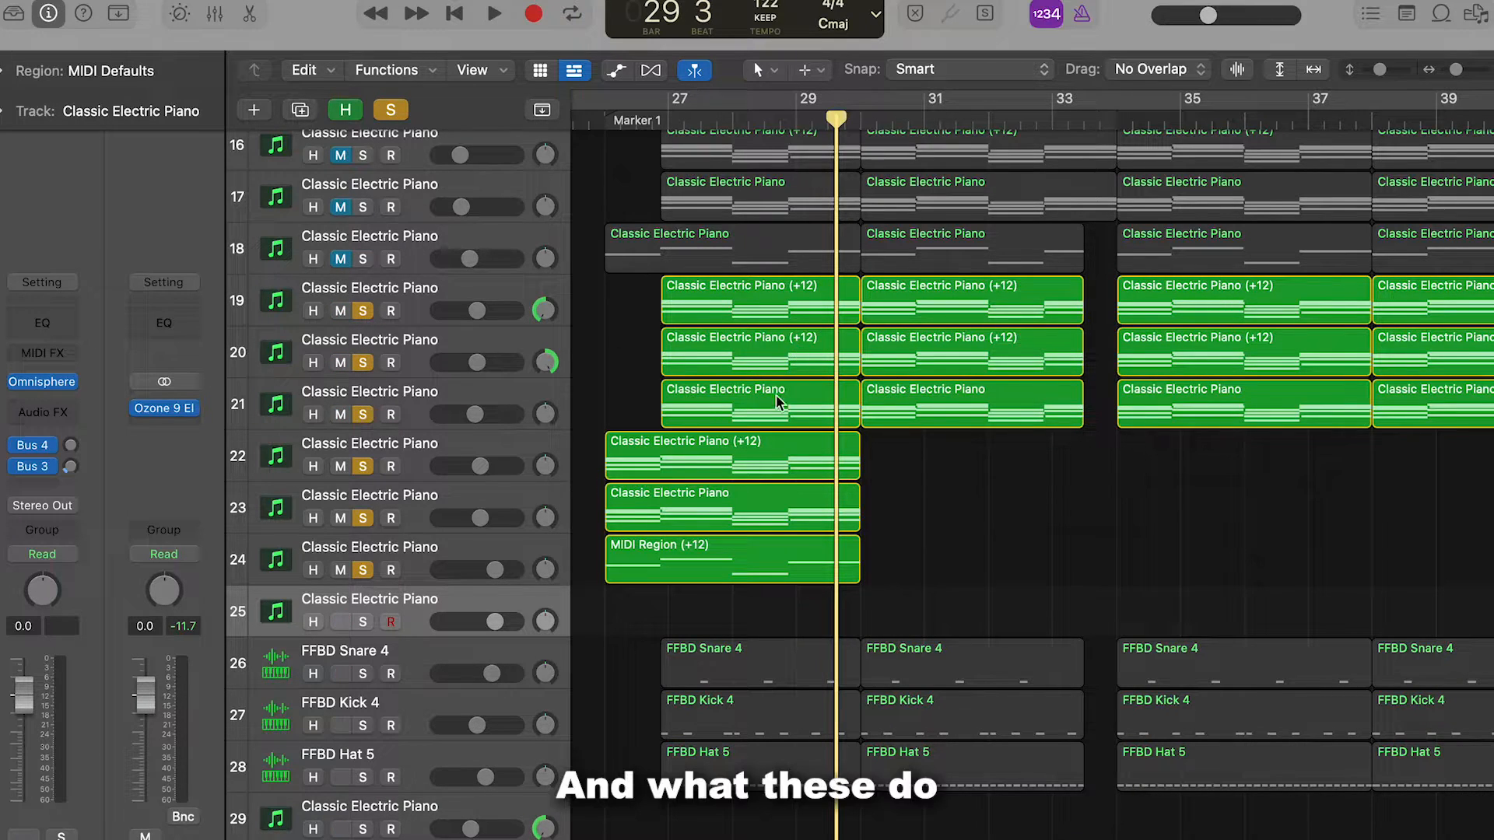
pyautogui.moveTo(601, 467); pyautogui.dragTo(661, 560)
pyautogui.moveTo(736, 450); pyautogui.dragTo(950, 440)
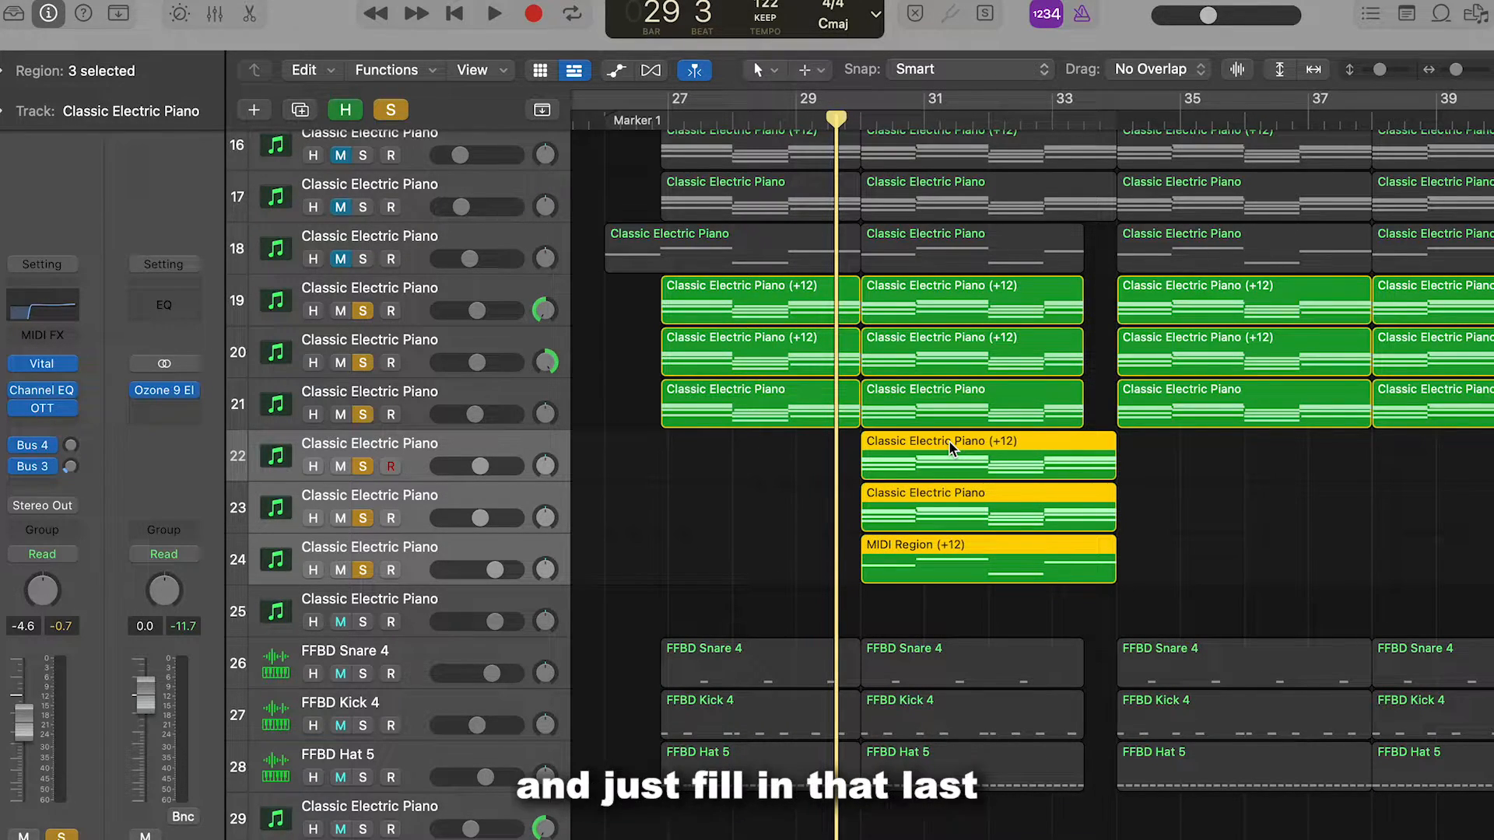
# Step: Play the soloed background, chord and bass layers together from bar 30
pyautogui.click(875, 132)
pyautogui.click(862, 117)
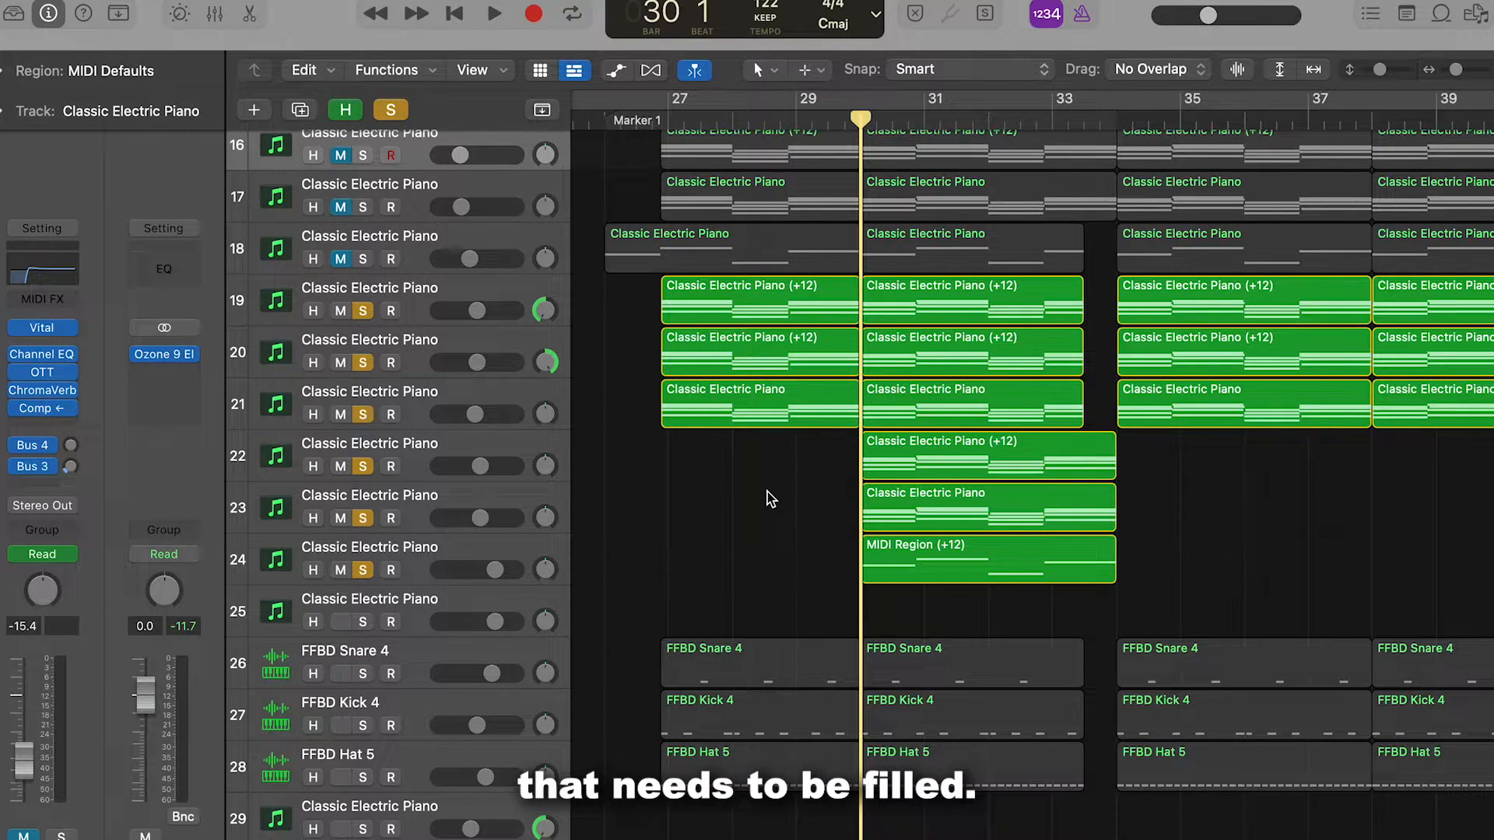
pyautogui.press('space')
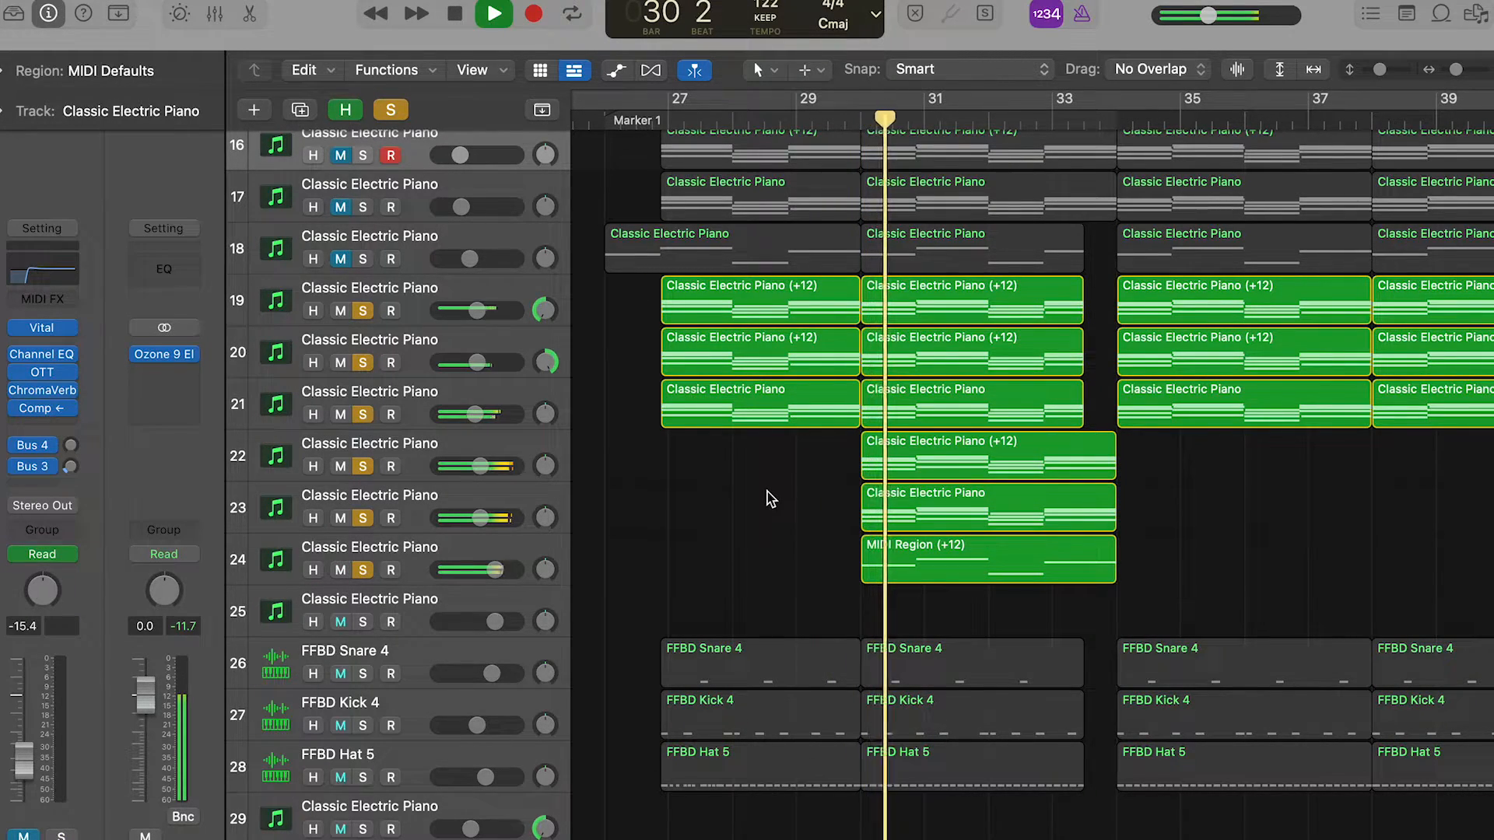
pyautogui.moveTo(340, 466)
pyautogui.mouseDown()
pyautogui.moveTo(340, 571)
pyautogui.moveTo(340, 476)
pyautogui.mouseUp()
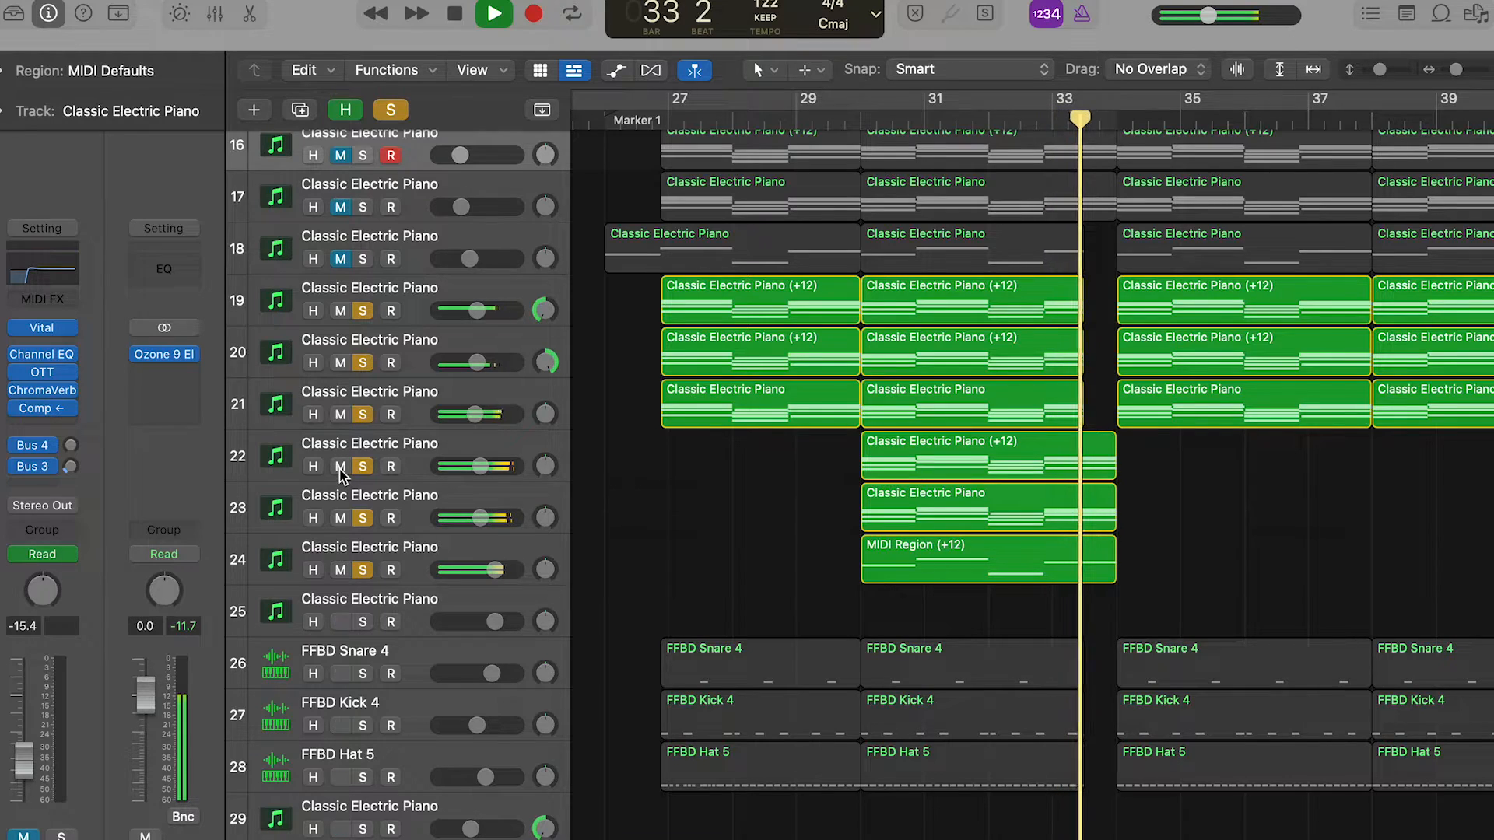
pyautogui.press('space')
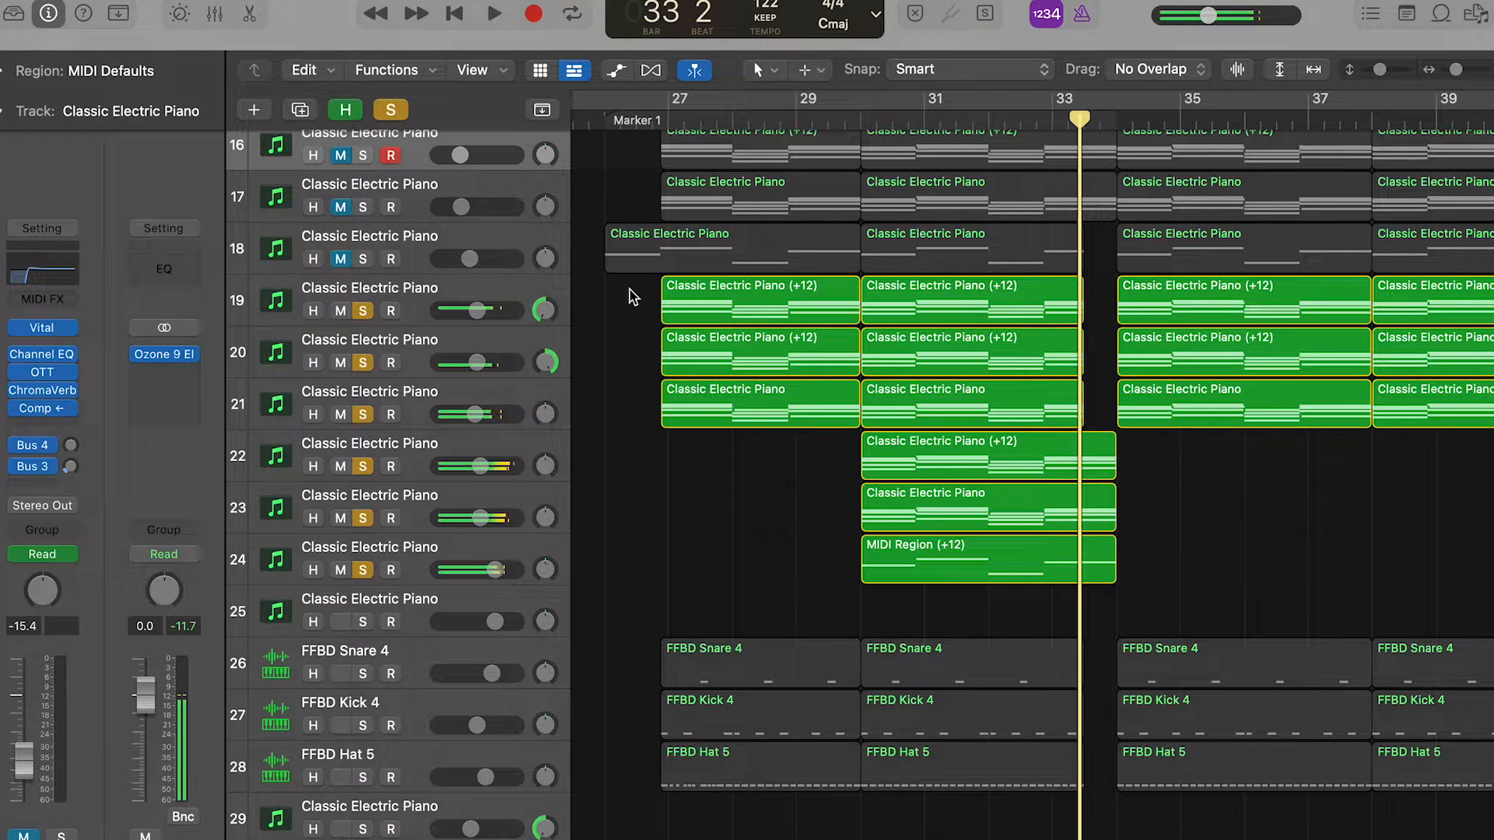
# Step: Examine the Omnisphere patch used on background layer track 19
pyautogui.click(424, 309)
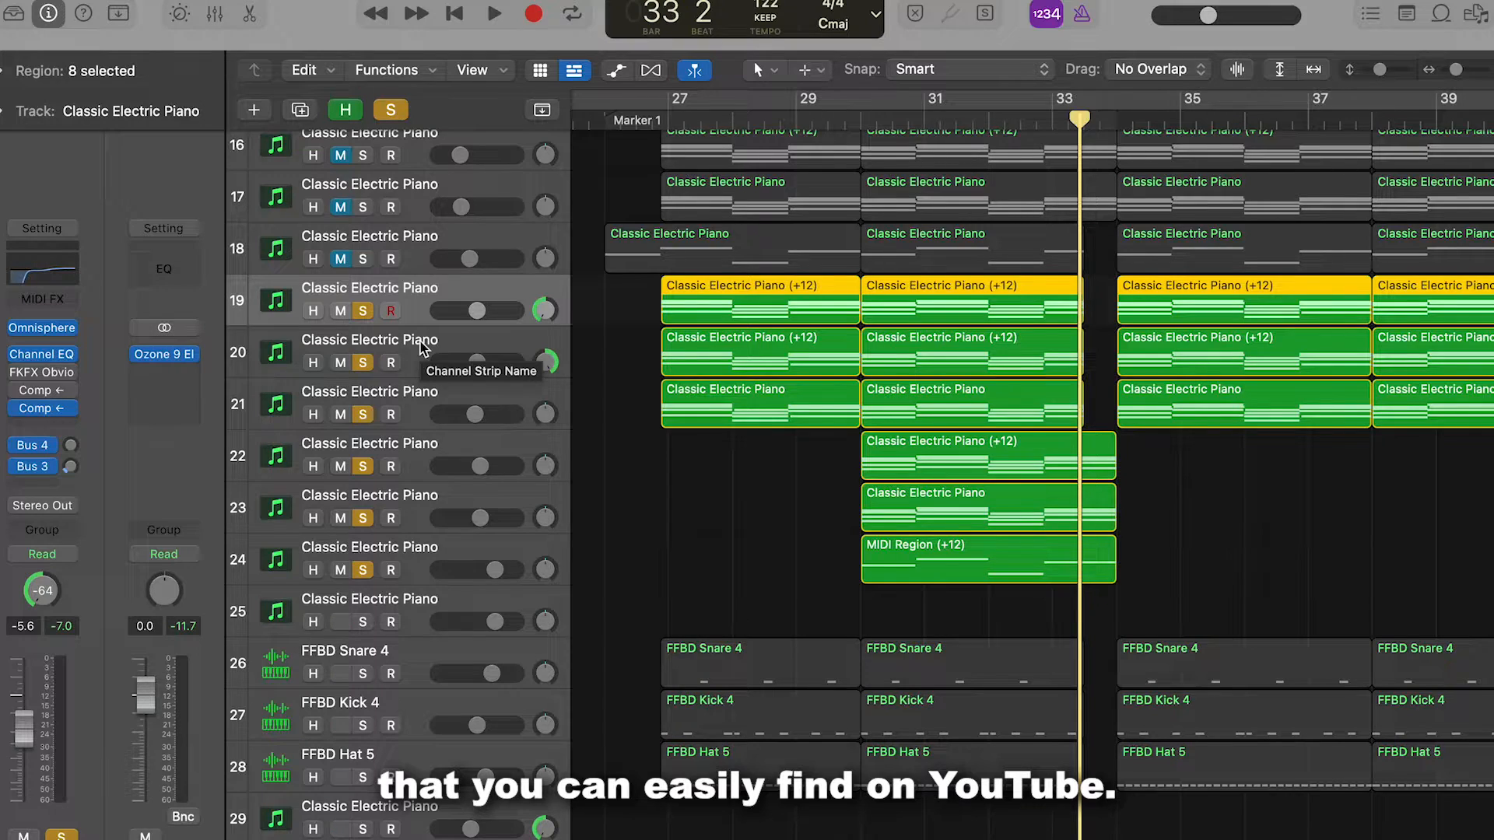
pyautogui.click(422, 347)
pyautogui.click(427, 291)
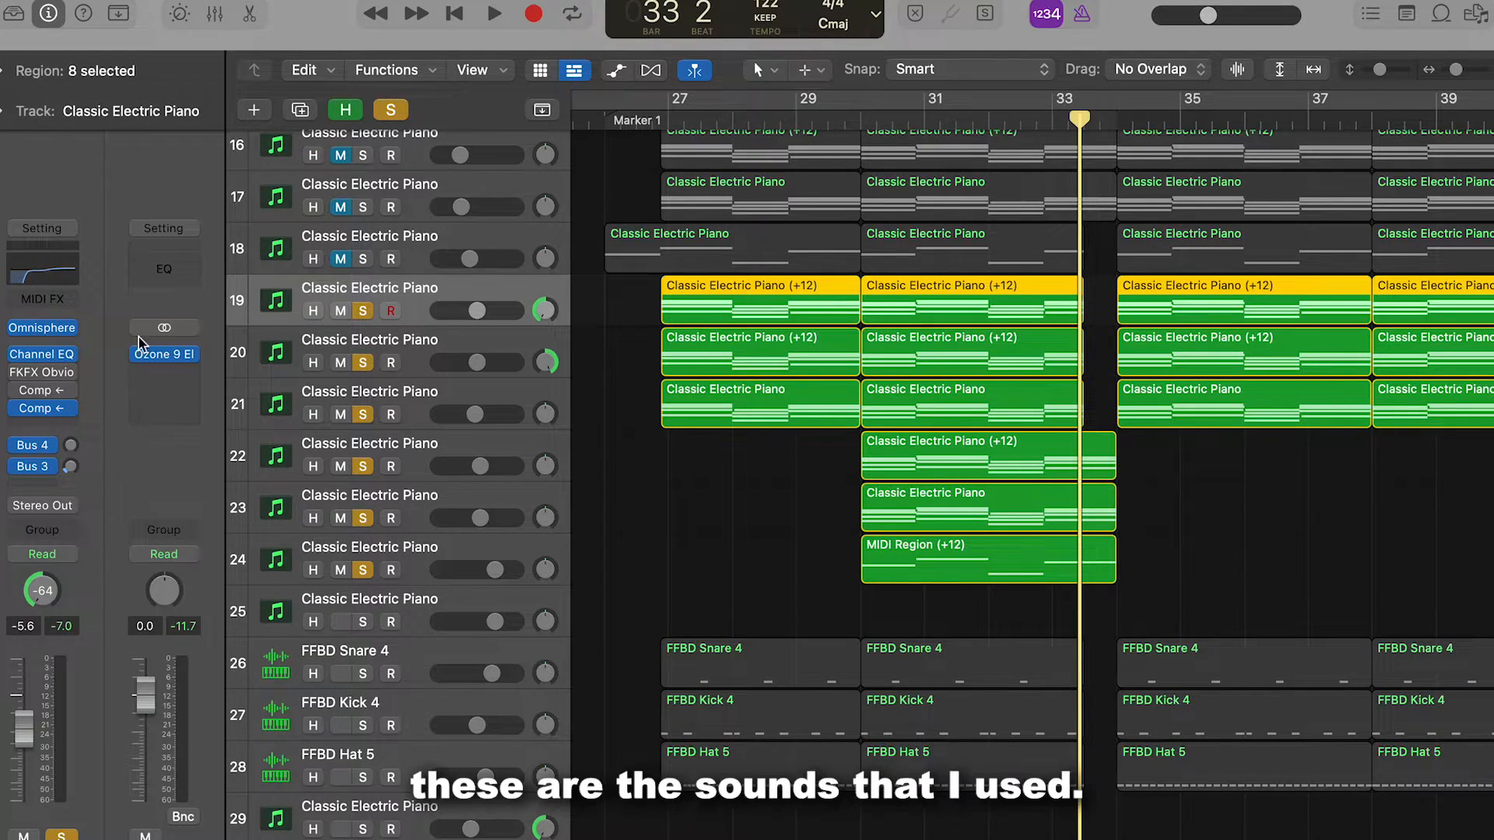
pyautogui.click(51, 335)
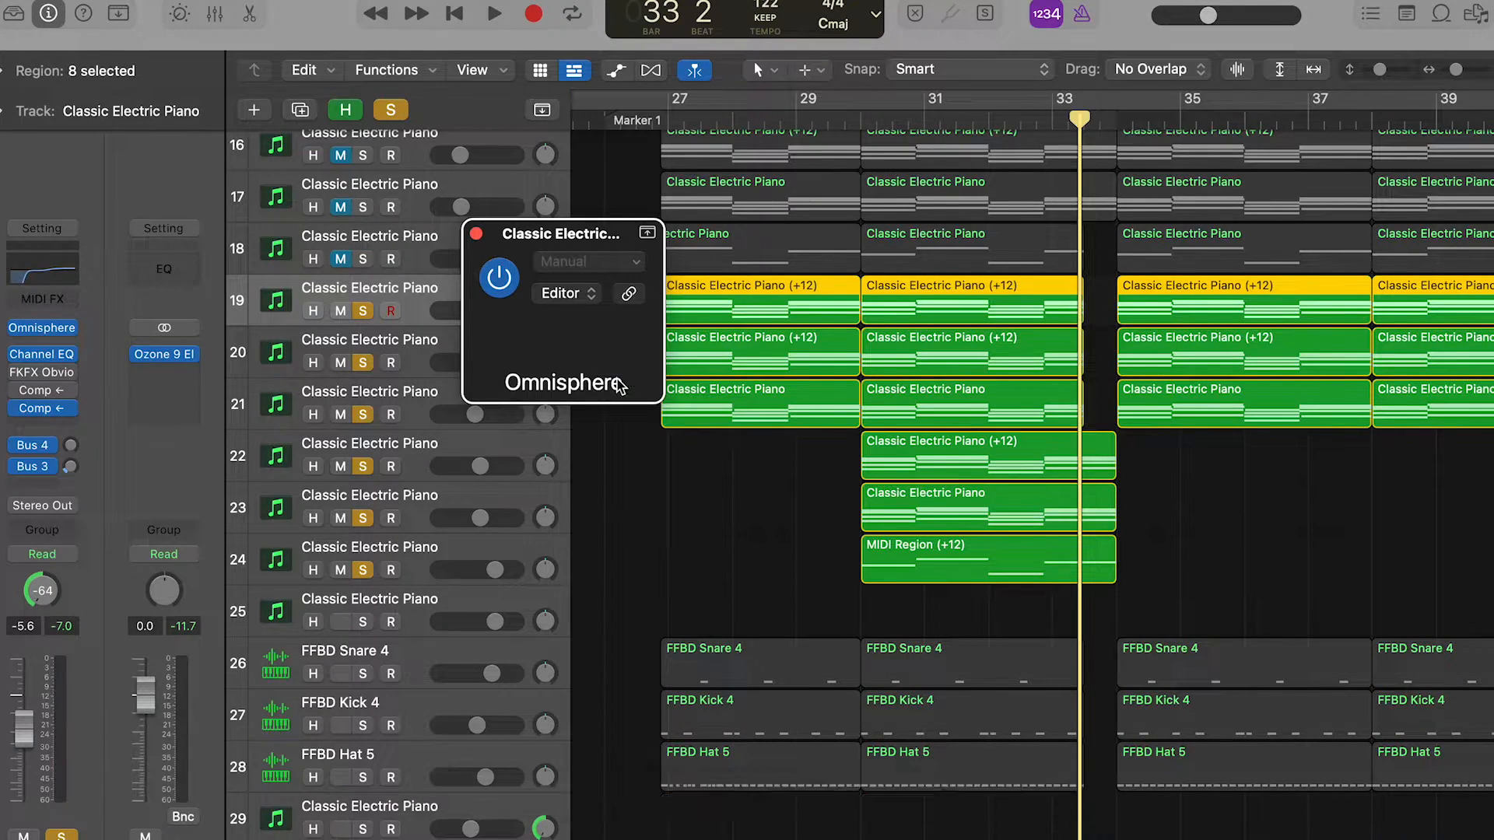
pyautogui.click(619, 384)
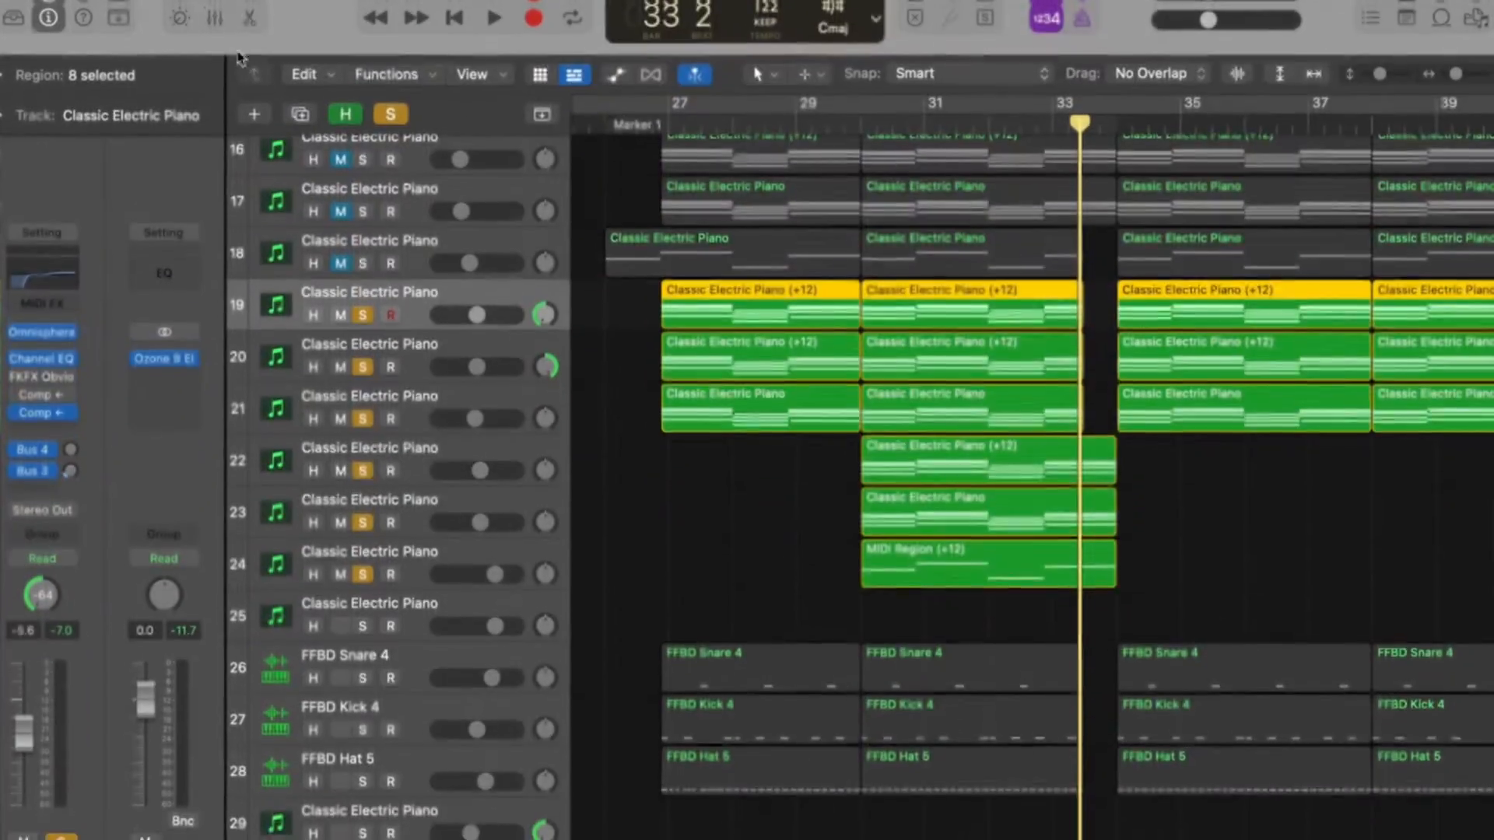
# Step: Select background layer tracks 20 and 21 in turn and examine the Omnisphere patch on track 21
pyautogui.click(448, 351)
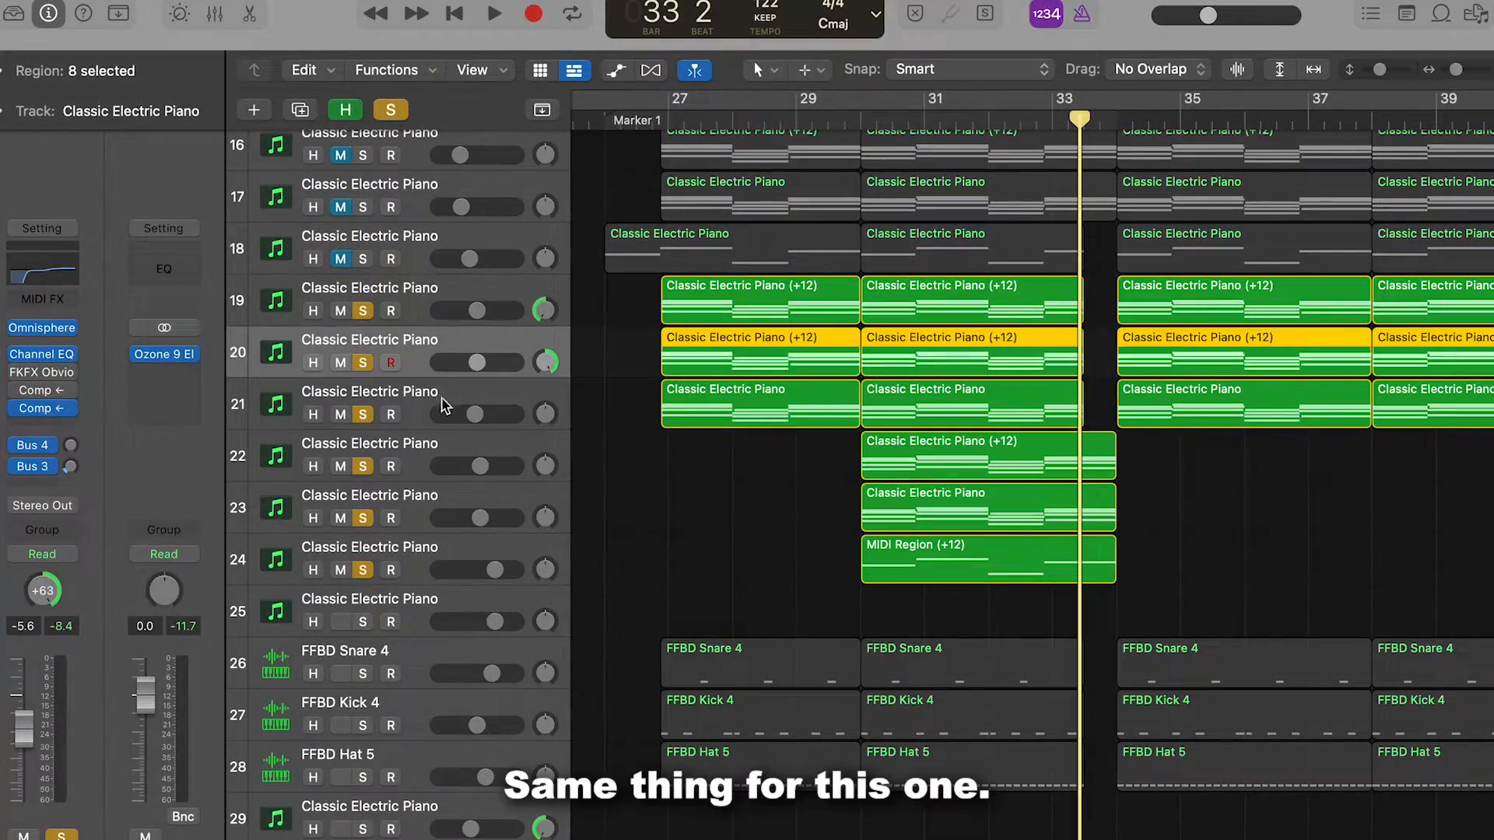
pyautogui.click(444, 404)
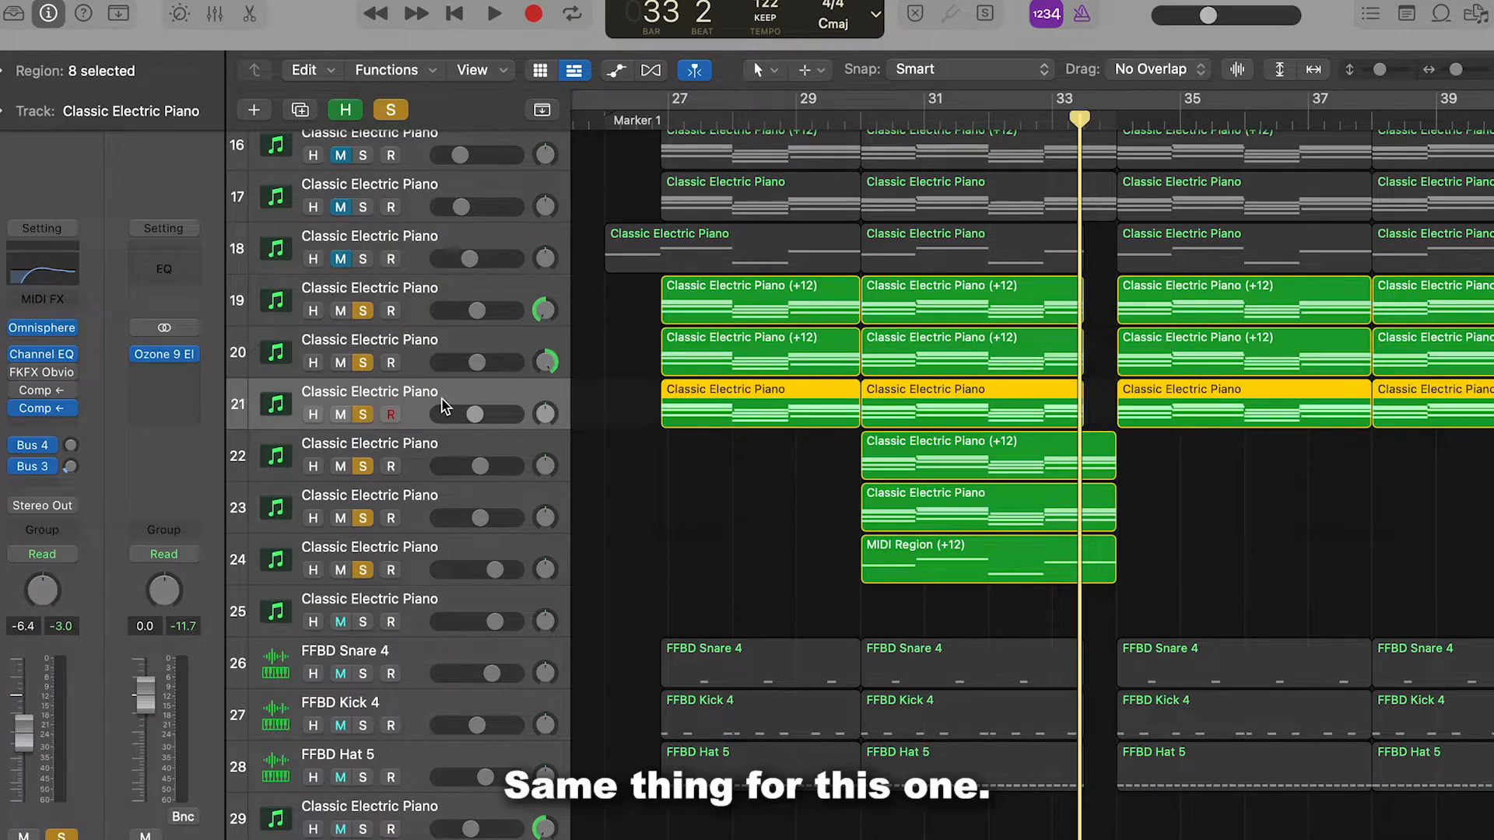
pyautogui.click(47, 329)
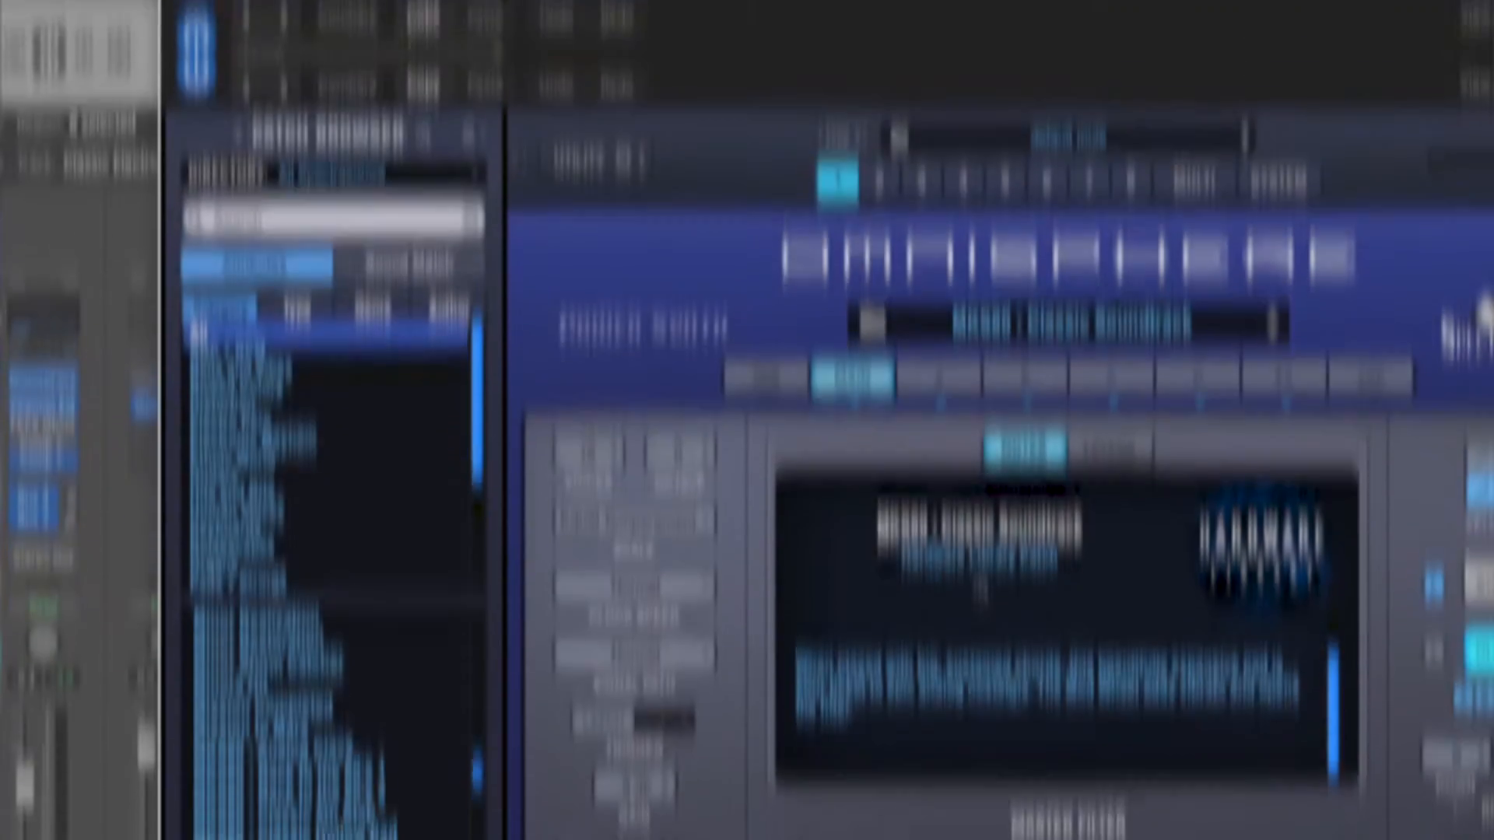
pyautogui.click(174, 2)
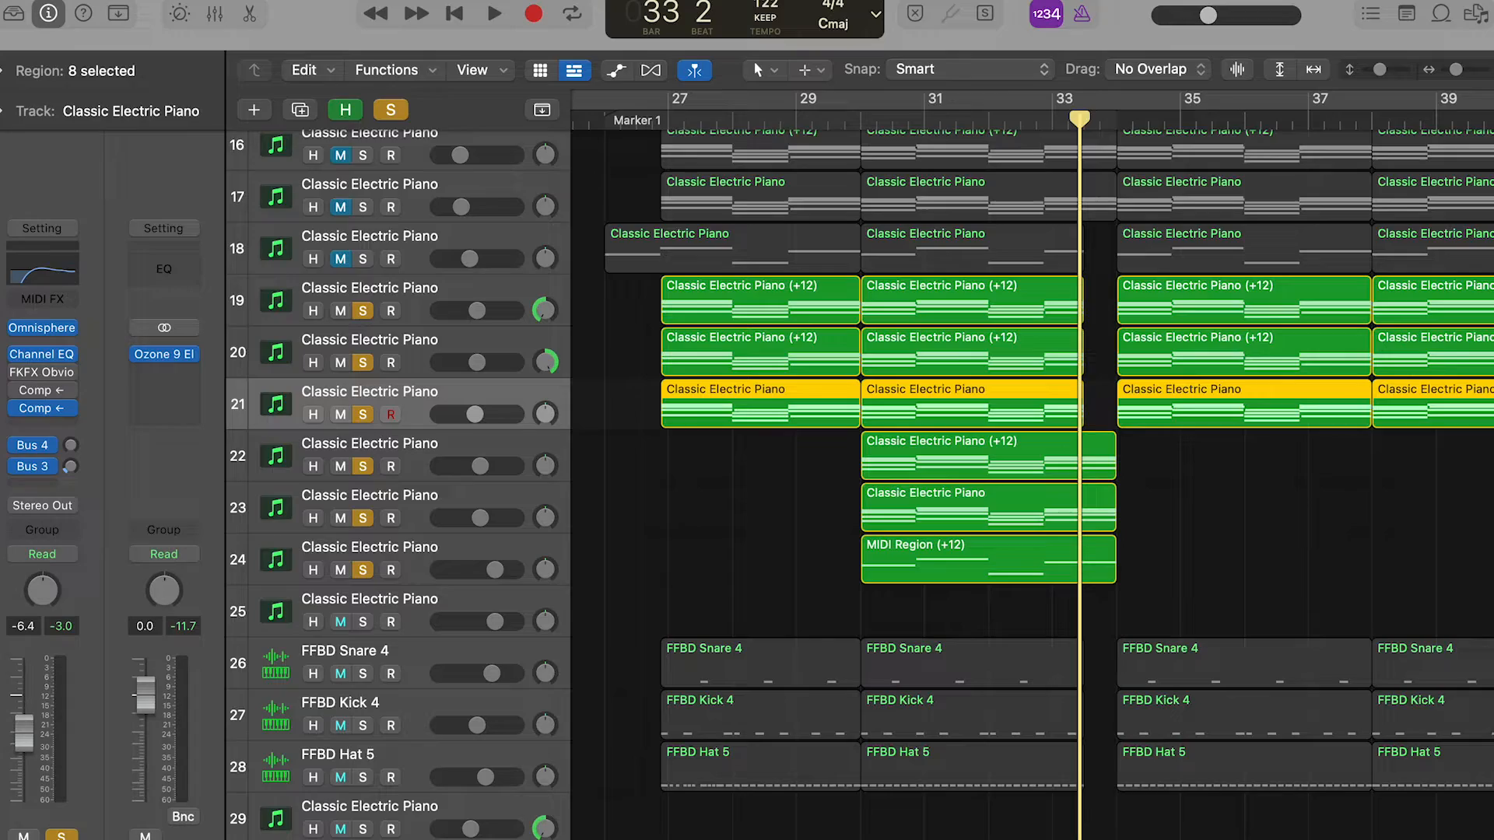